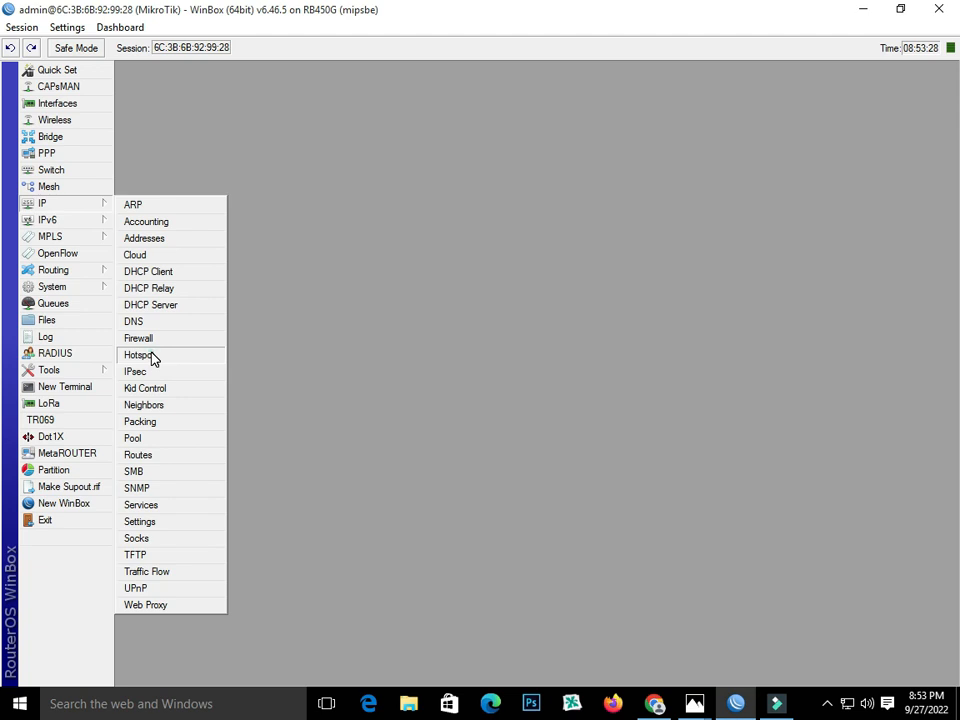
- Show the Hotspot hosts list and examine the entries for the connected devices
click(338, 142)
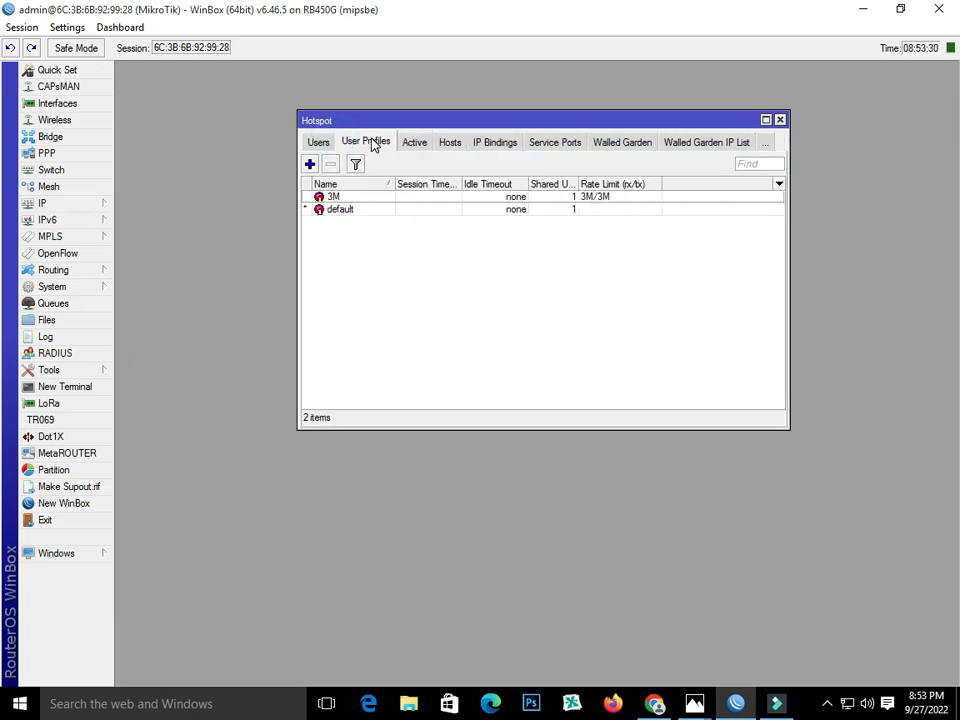
click(414, 142)
click(415, 142)
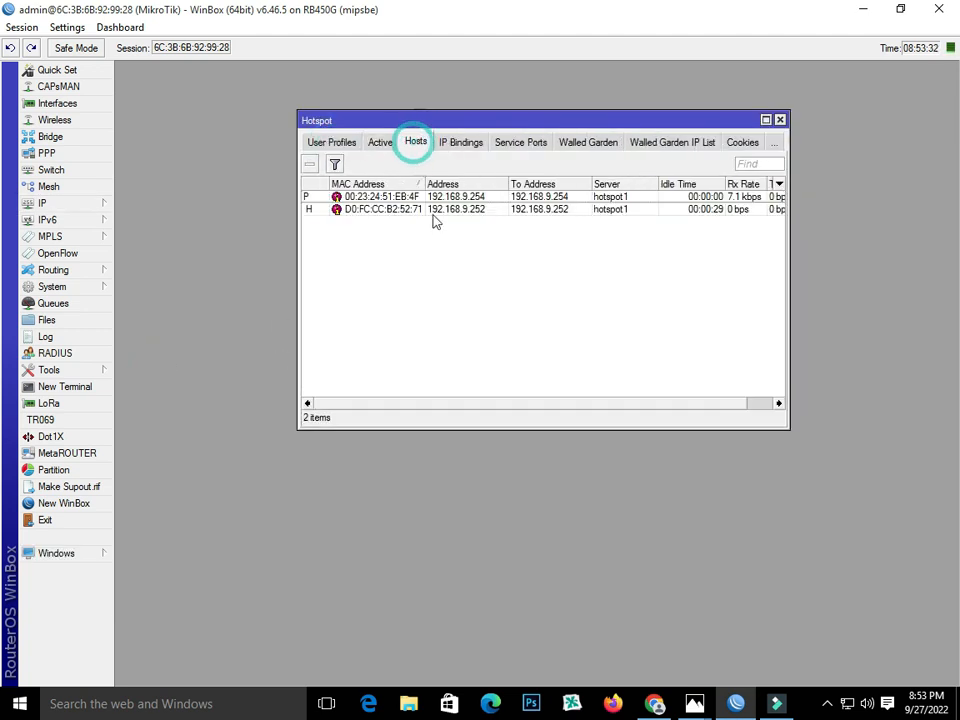
click(356, 214)
click(362, 198)
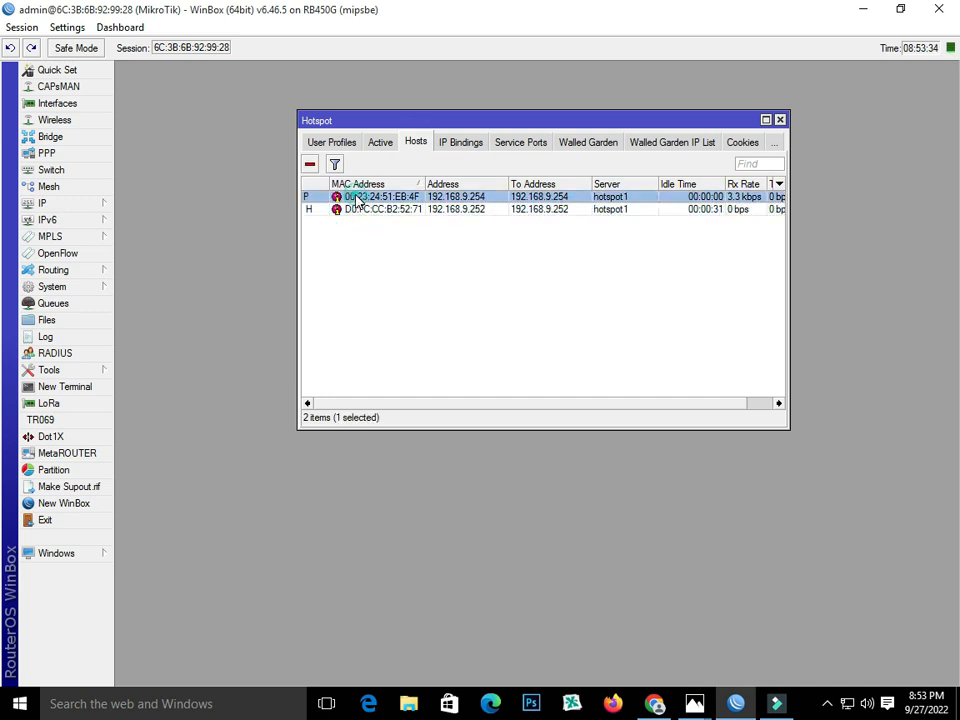
click(366, 214)
click(364, 198)
- View this computer's Ethernet connection details in Windows and compare its physical address with the Hotspot hosts list
right_click(850, 706)
click(850, 690)
click(684, 242)
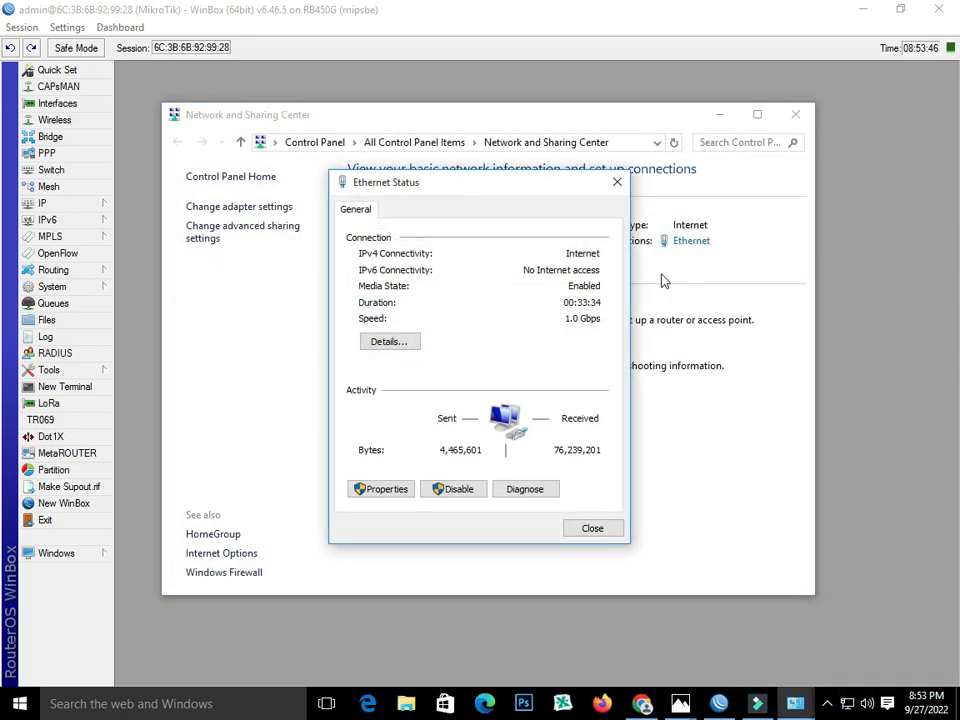
click(388, 341)
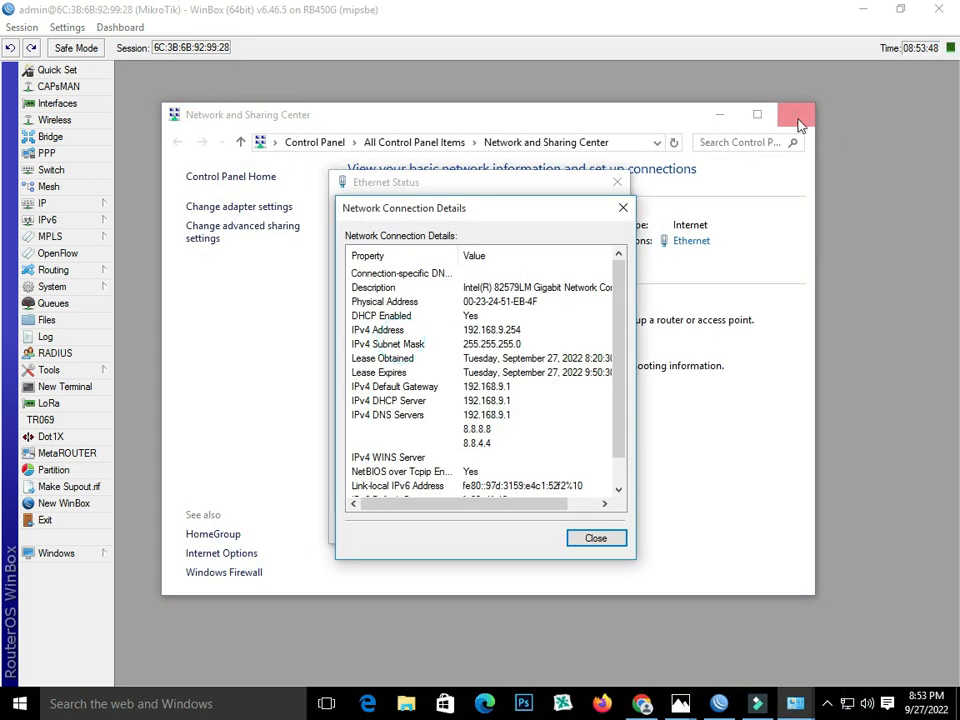
click(795, 116)
drag(572, 205, 752, 200)
drag(702, 122, 572, 91)
click(796, 704)
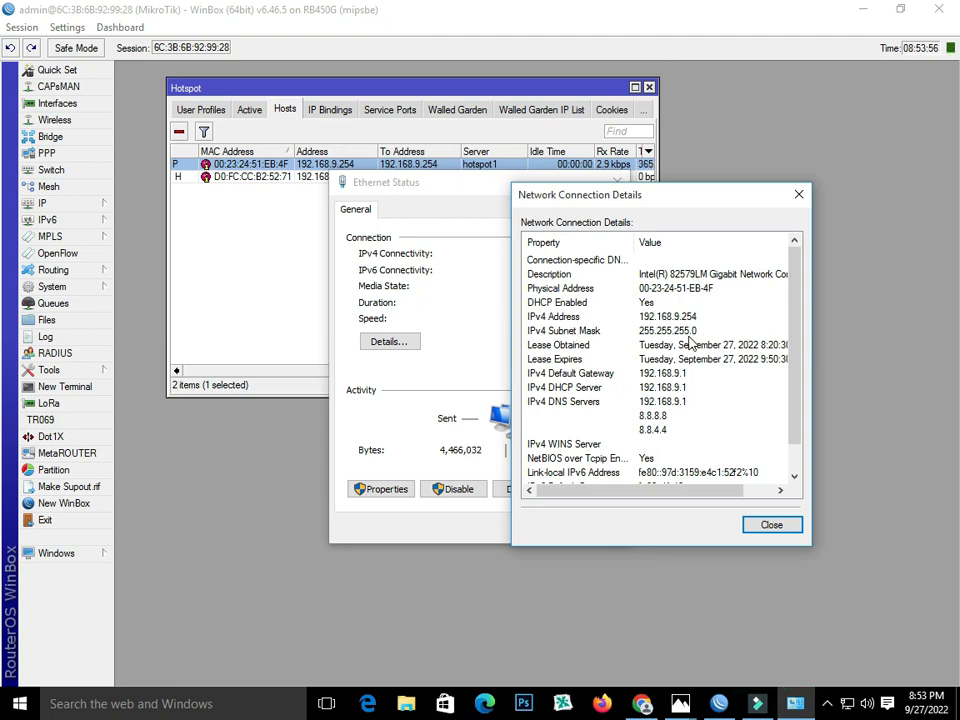
click(713, 292)
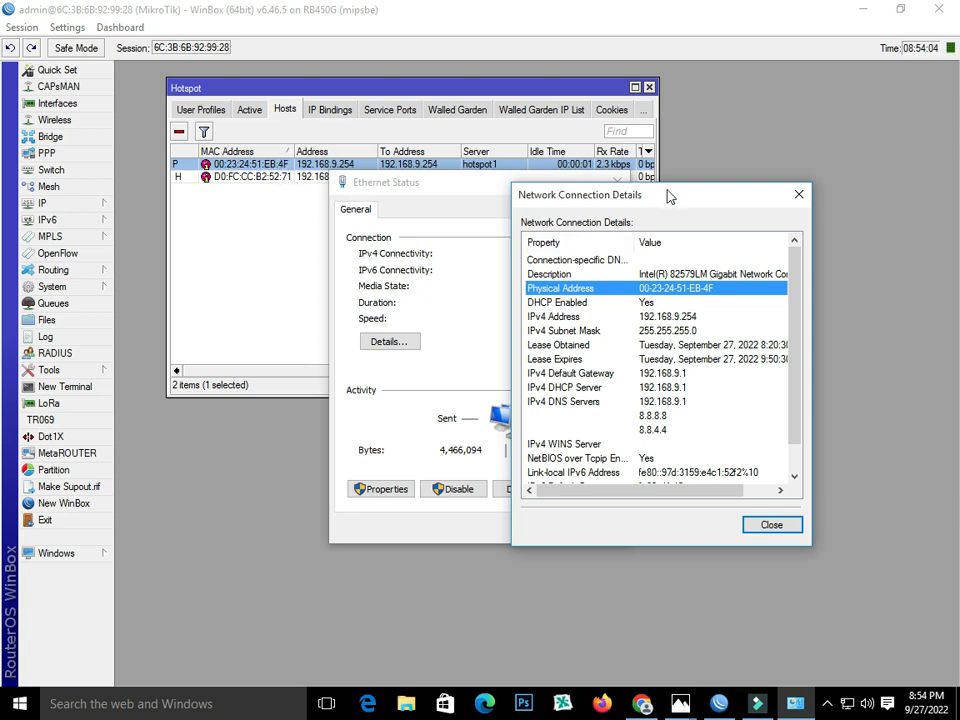
click(799, 195)
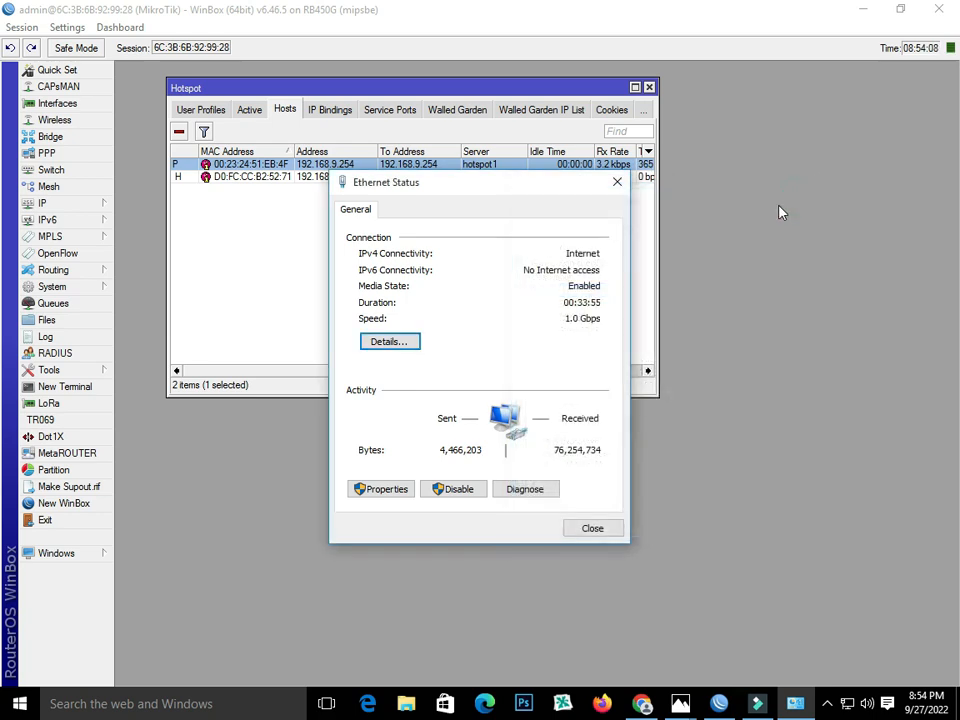
click(618, 183)
- Switch to Chrome and load YouTube to check this computer's internet access
click(653, 704)
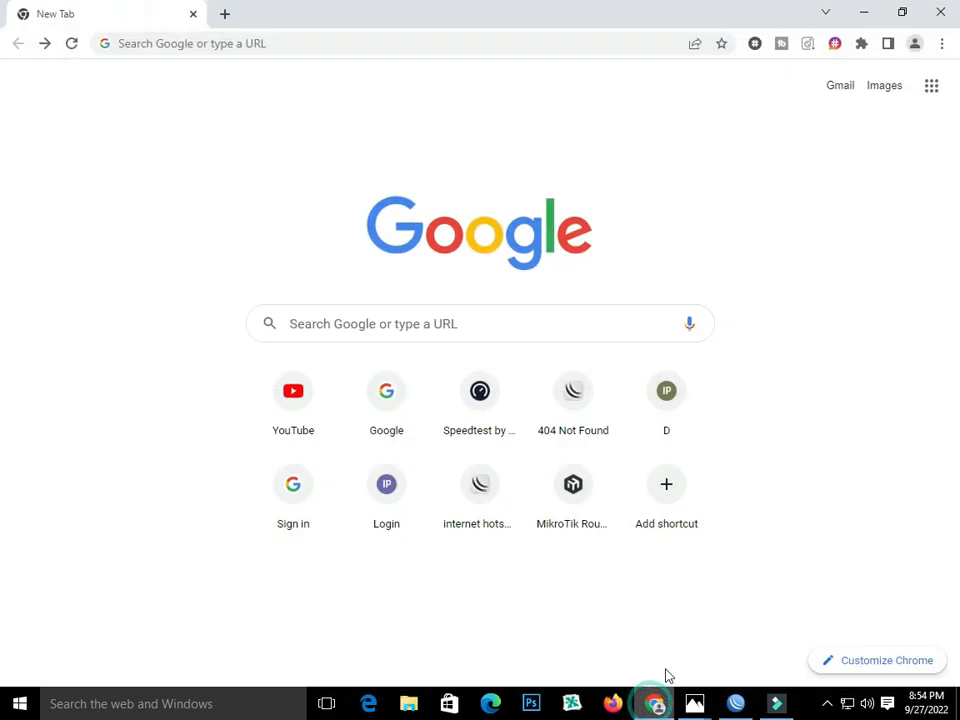
click(293, 412)
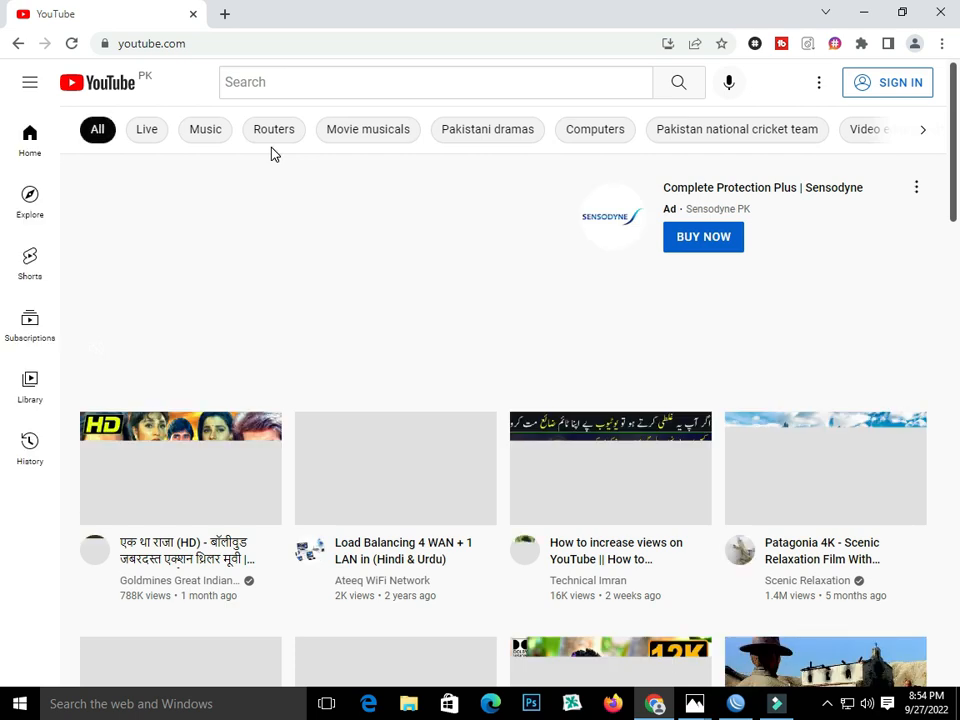
- Switch back to WinBox and remove the 192.168.9.254 entry from the Hotspot hosts
click(736, 703)
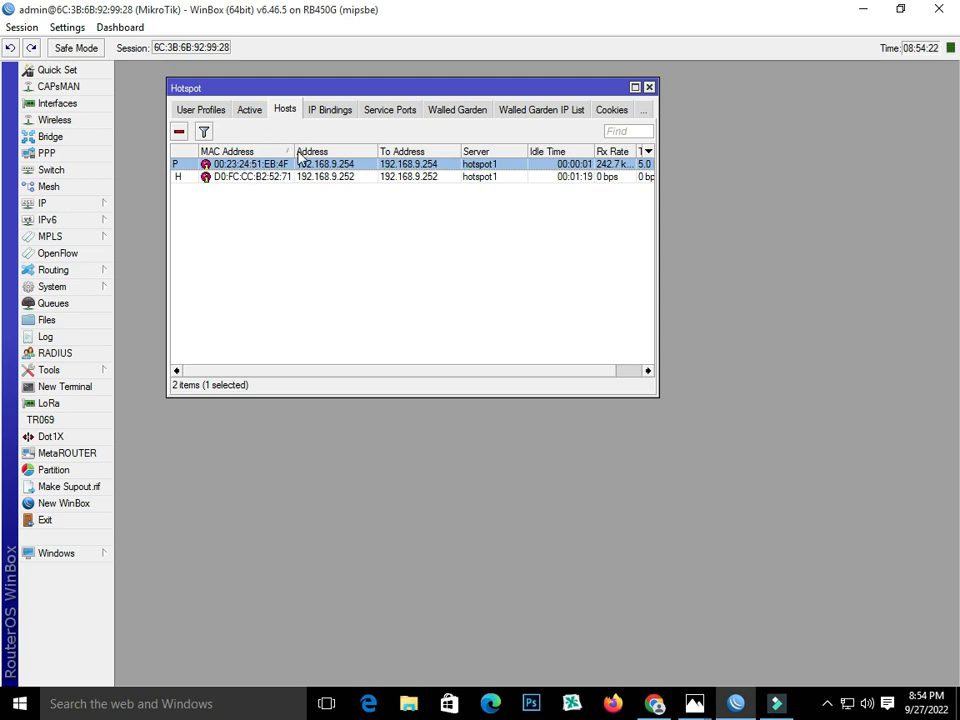
click(181, 134)
drag(383, 88, 487, 123)
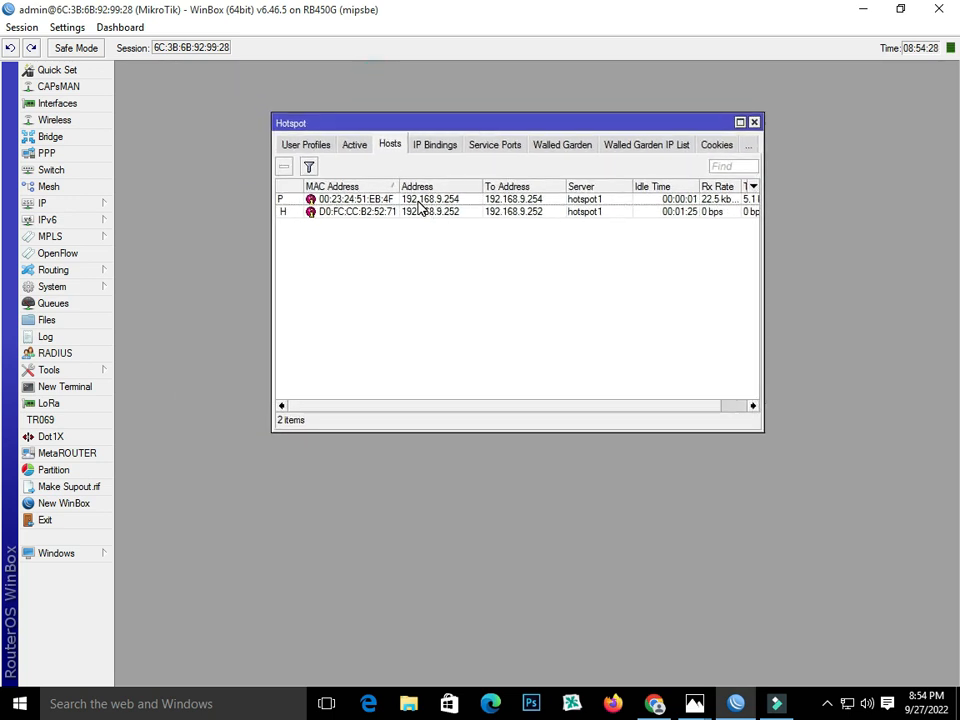
- Copy the MAC address from the details of Hotspot host 192.168.9.254
double_click(420, 205)
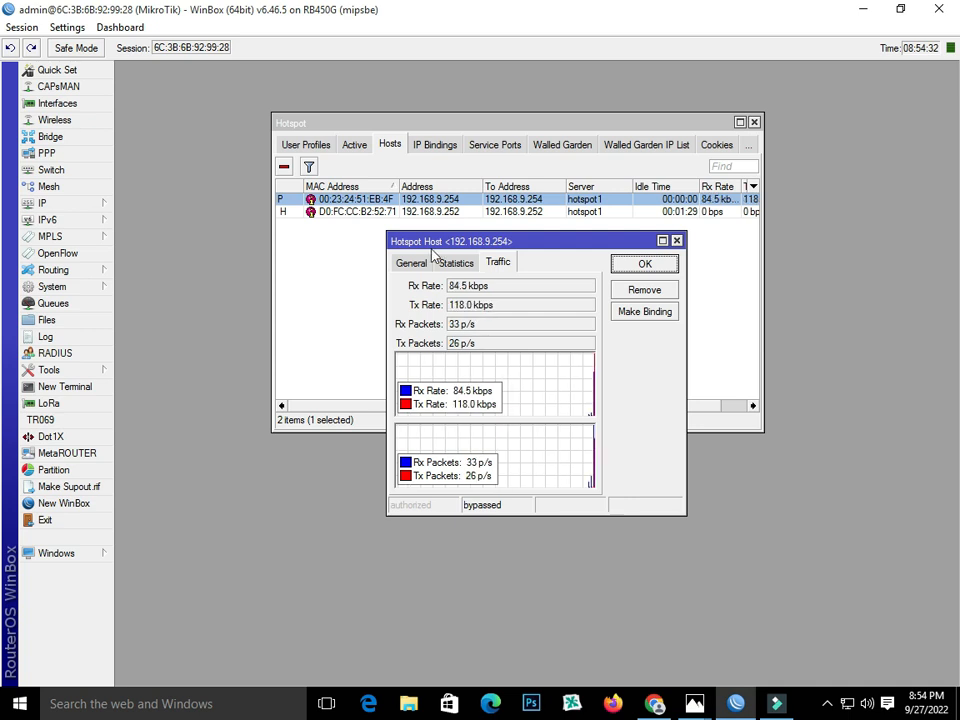
click(411, 262)
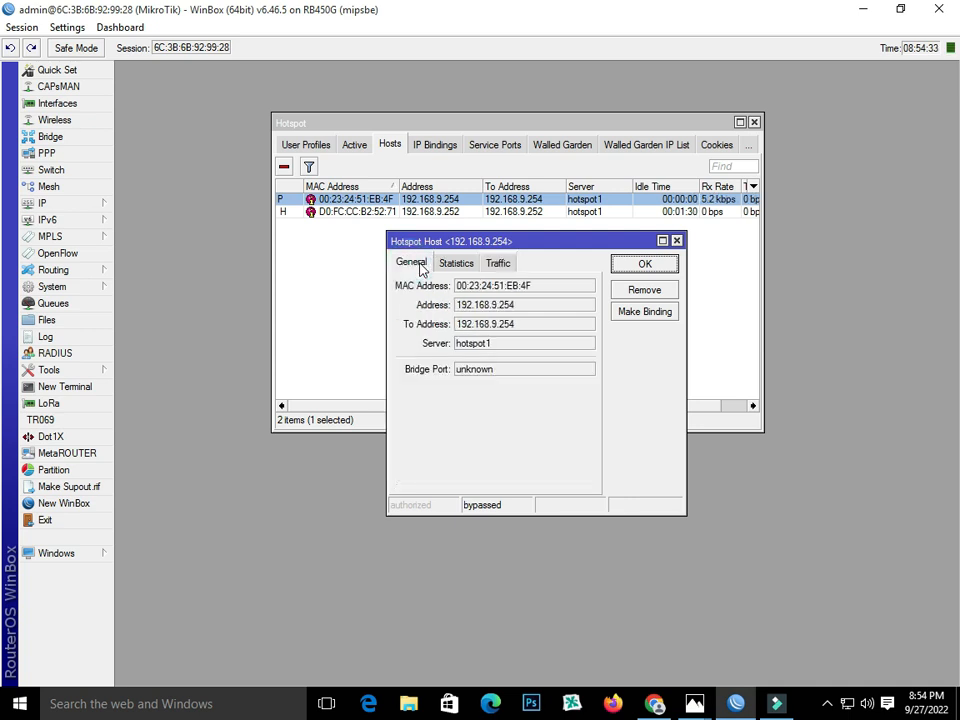
double_click(544, 285)
right_click(466, 290)
click(508, 294)
click(655, 266)
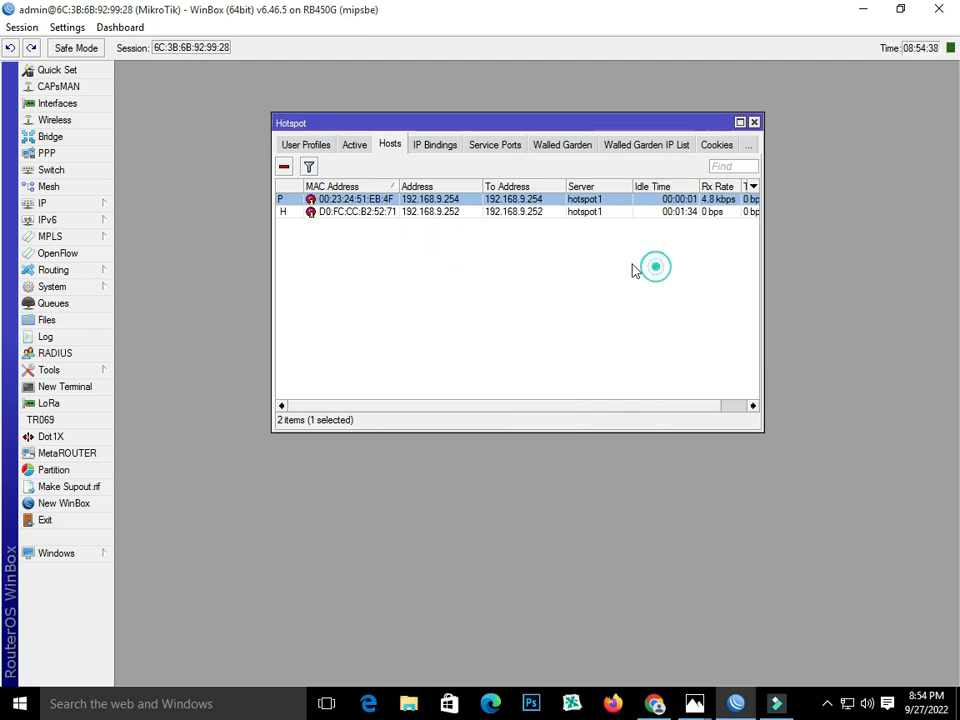
- Review the existing Hotspot IP binding for 192.168.9.0/24 and delete it
click(437, 144)
click(386, 202)
double_click(386, 202)
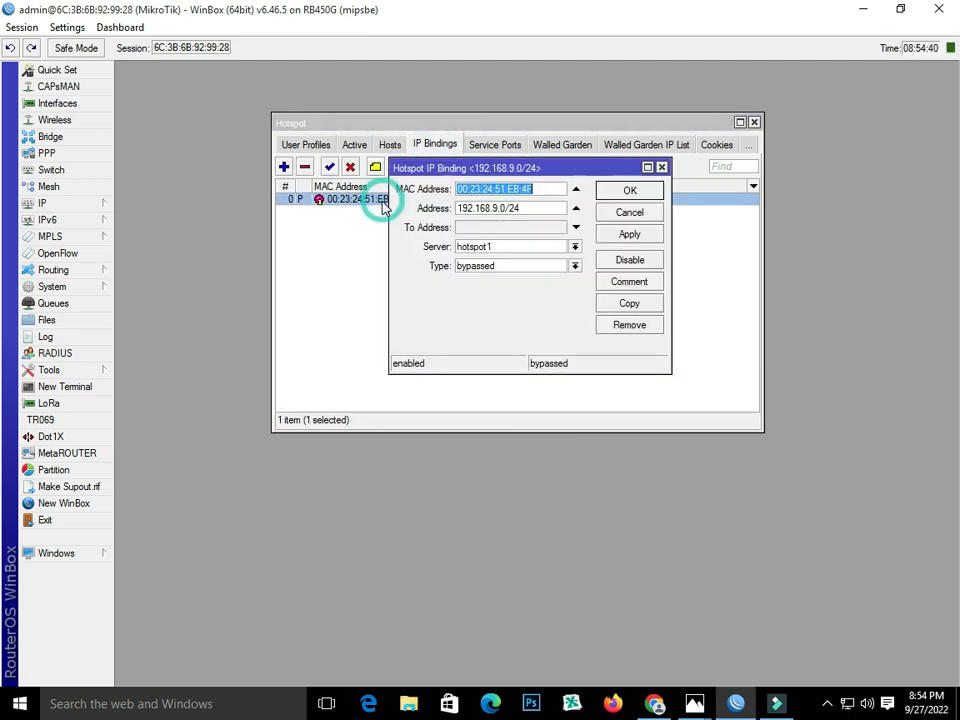
click(661, 167)
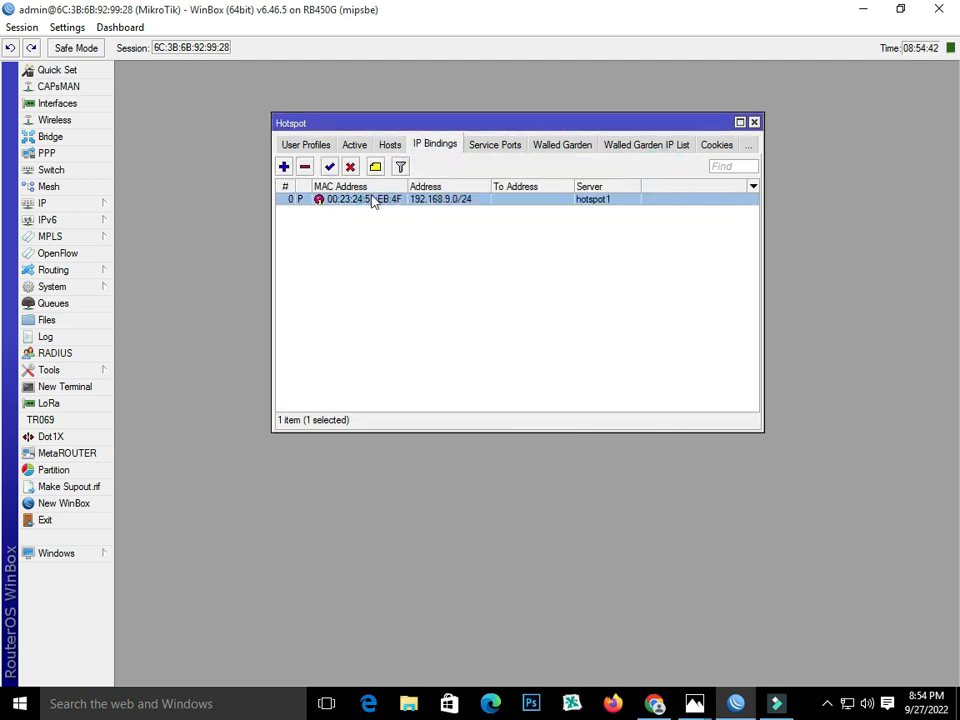
click(304, 167)
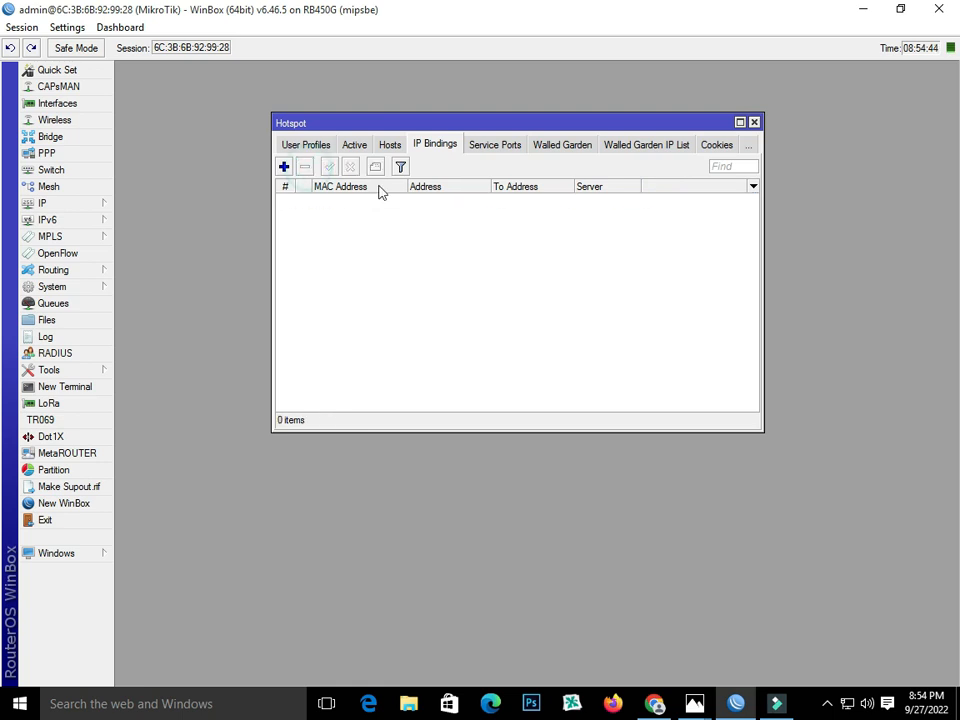
- Start a new Hotspot IP binding with the copied MAC address 00:23:24:51:EB:4F
click(283, 167)
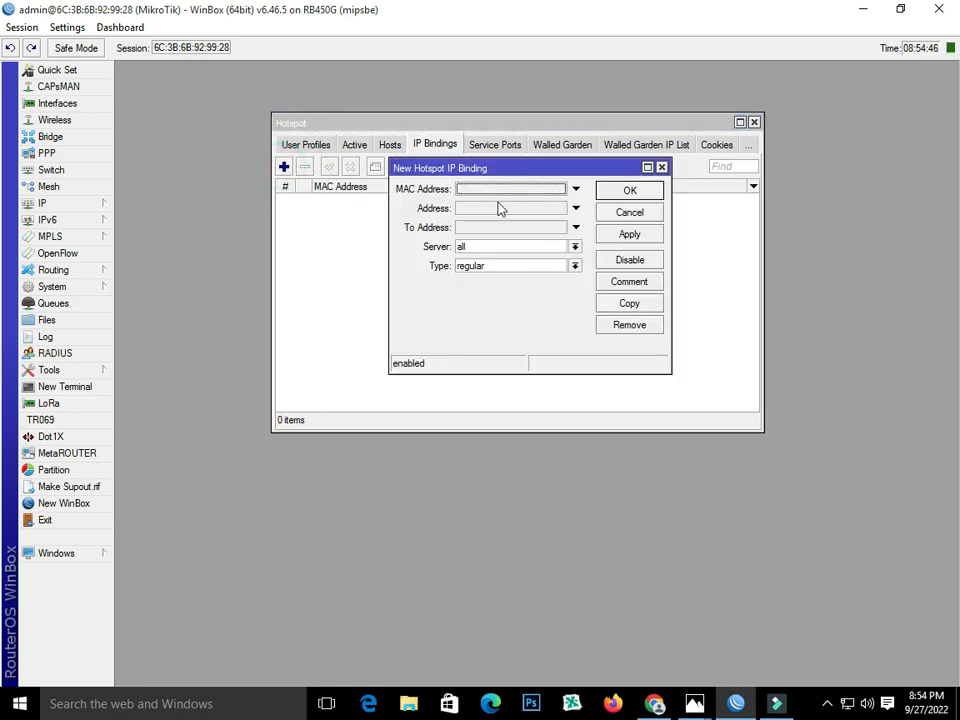
click(500, 192)
right_click(500, 193)
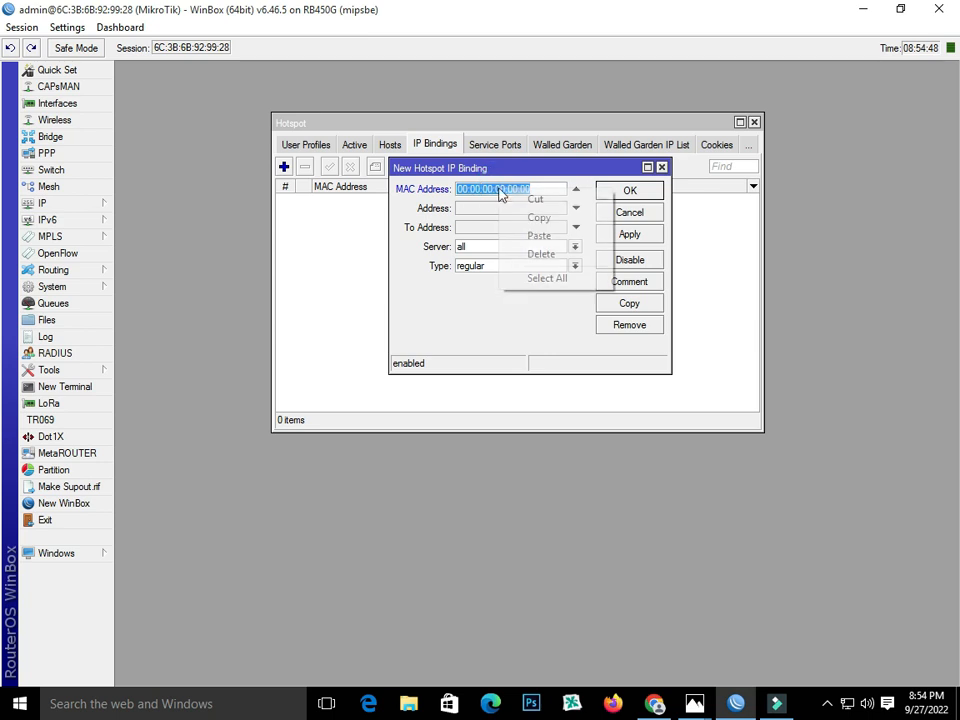
click(540, 237)
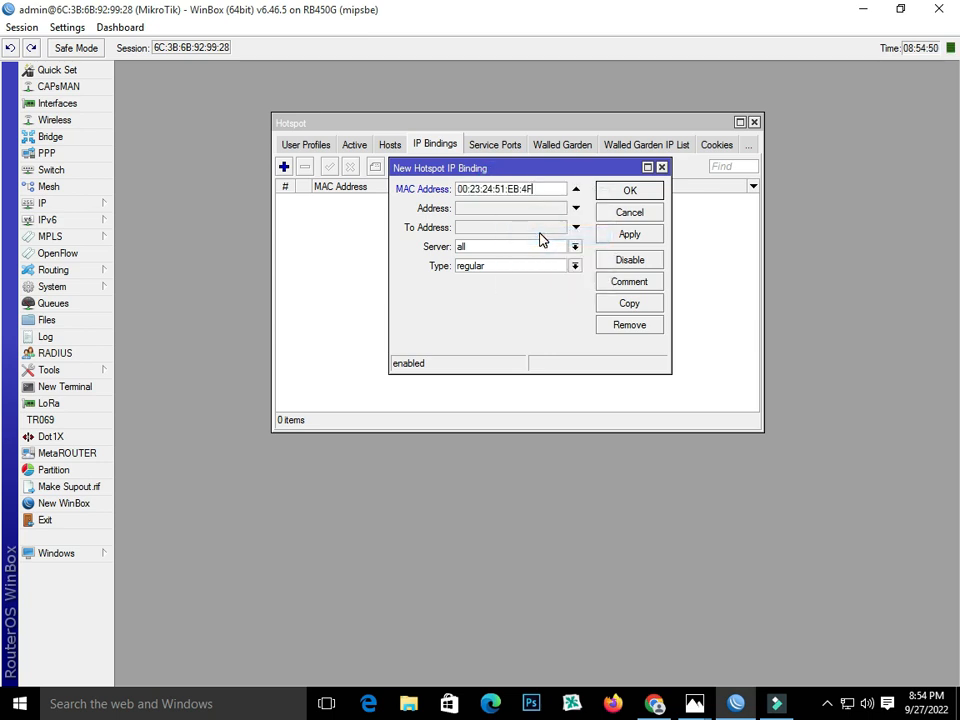
- Set the new binding's server to hotspot1 and its type to blocked, and save it
click(573, 247)
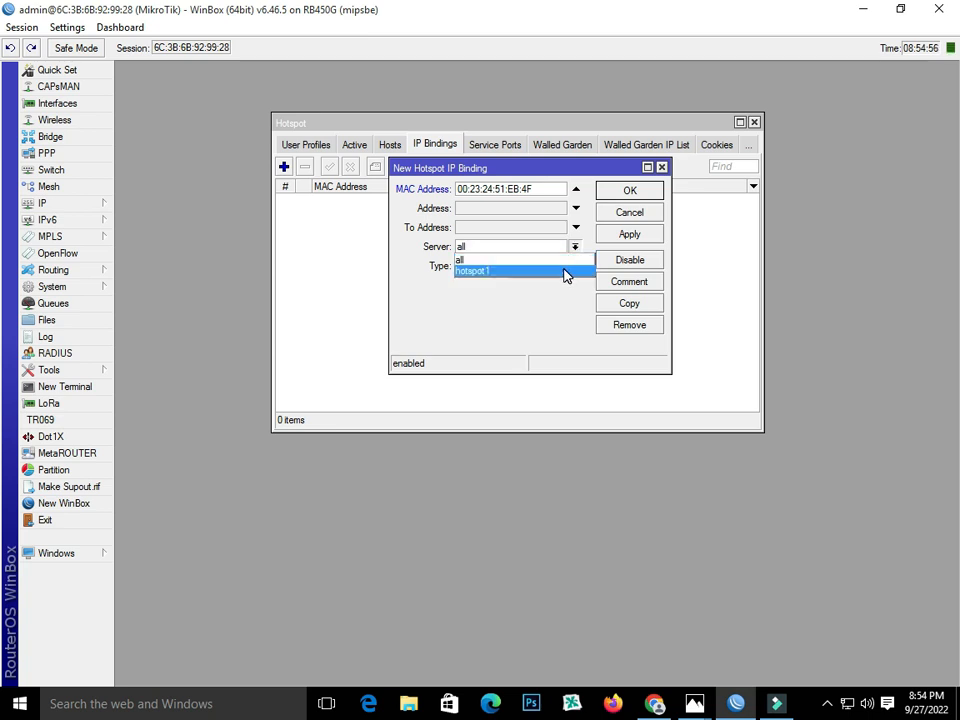
click(565, 272)
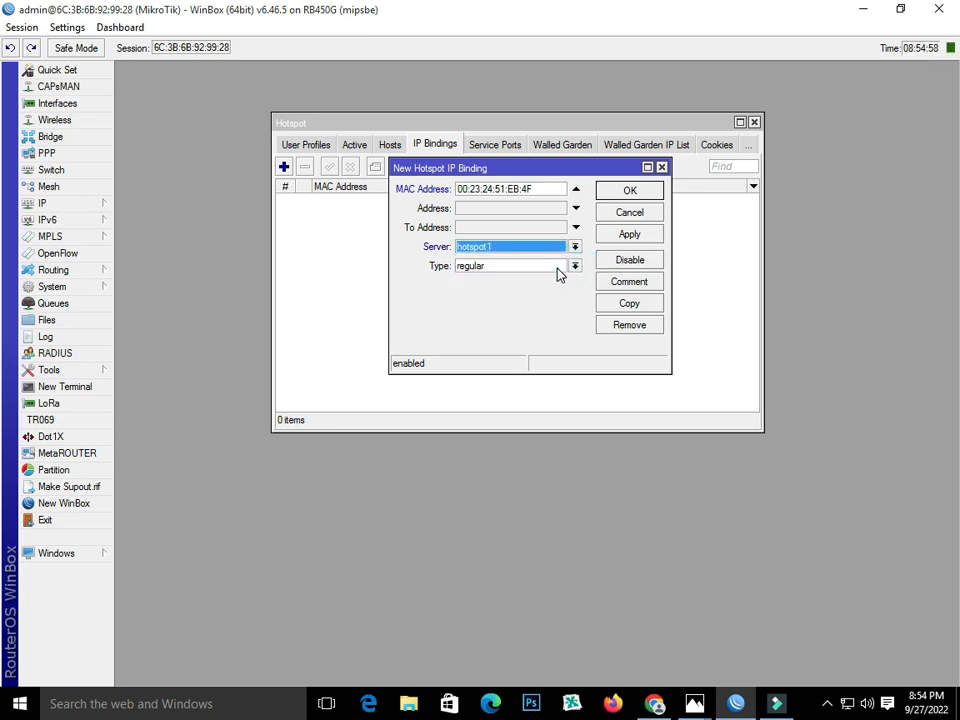
click(557, 266)
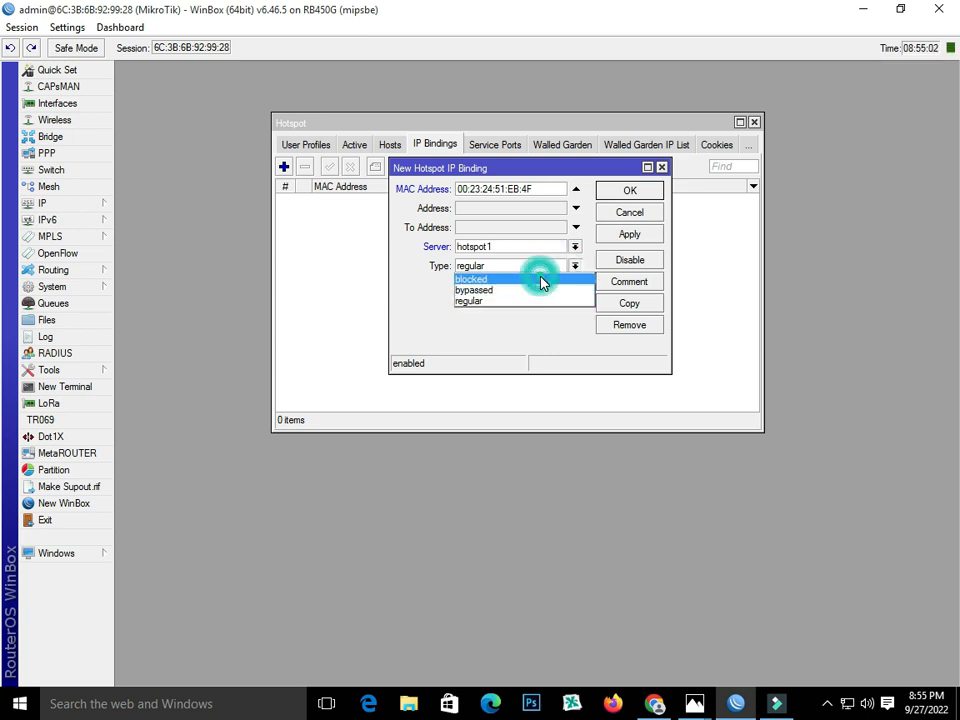
click(541, 283)
click(626, 235)
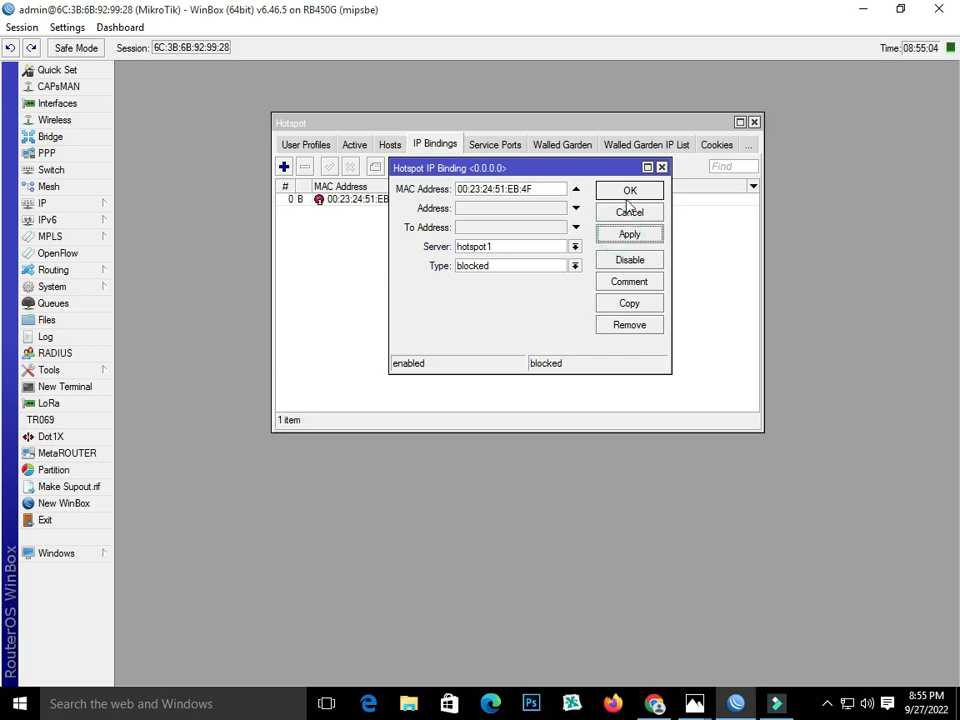
click(624, 193)
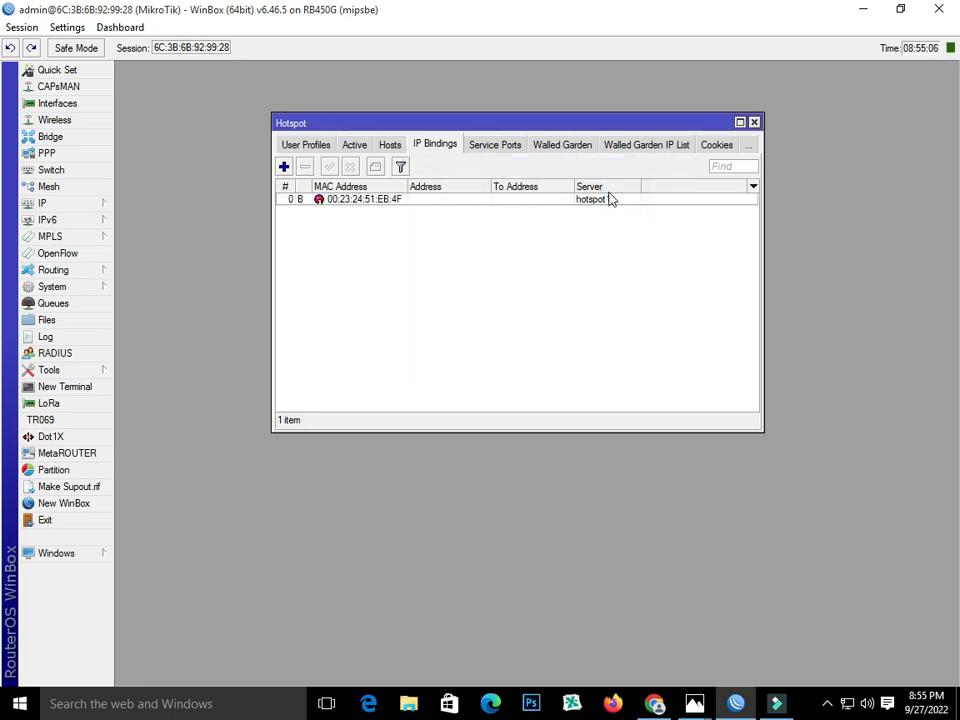
- Reload YouTube in Chrome to test the block on this computer, and return to WinBox
click(654, 704)
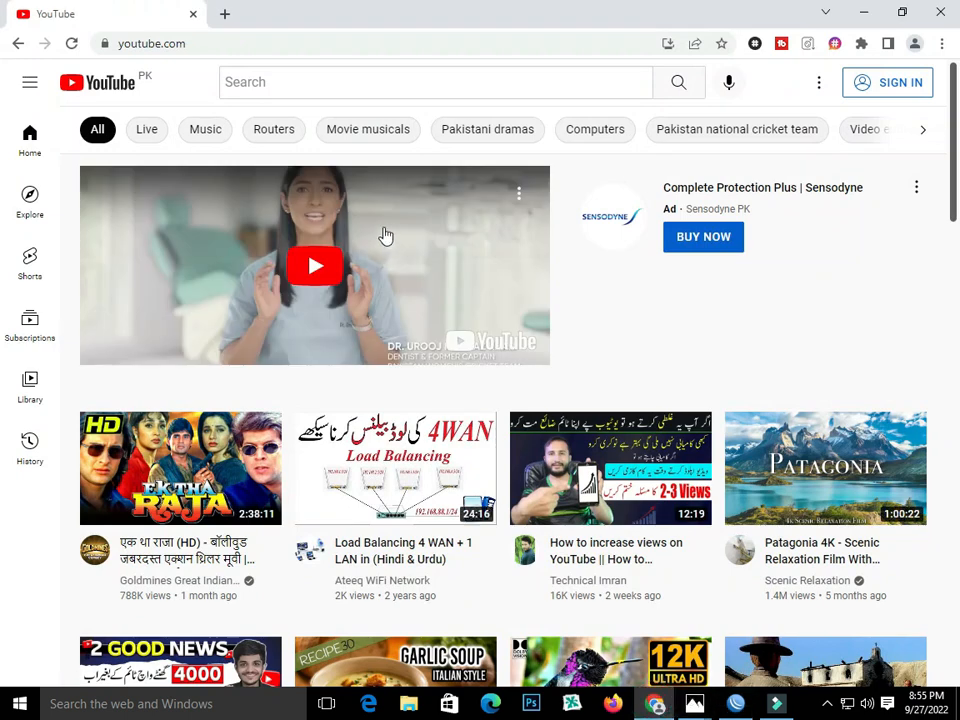
click(72, 43)
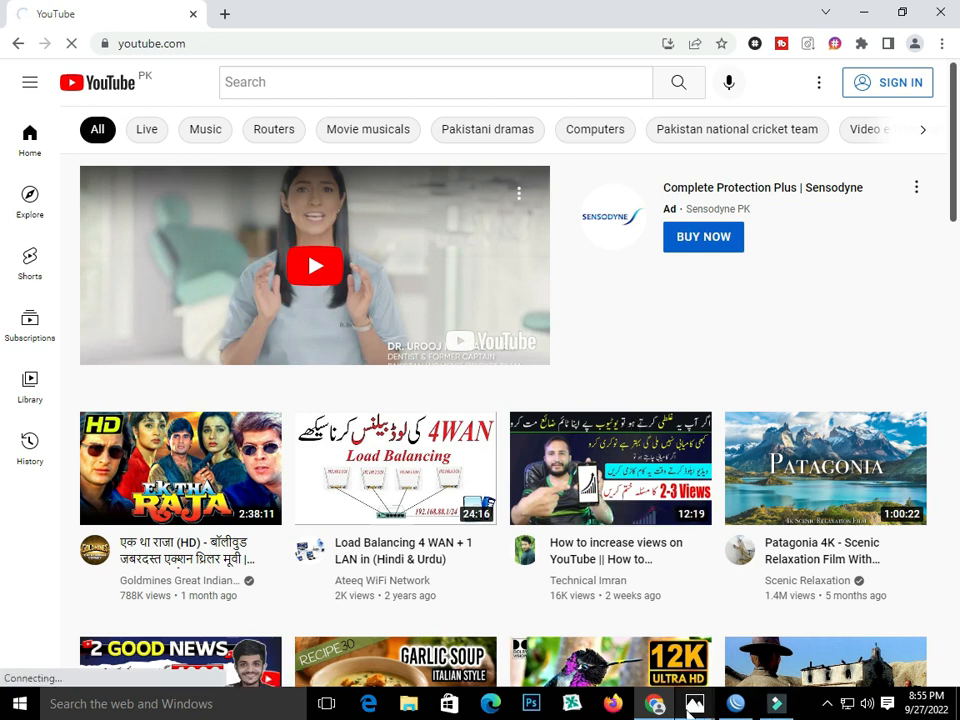
mouse_move(658, 706)
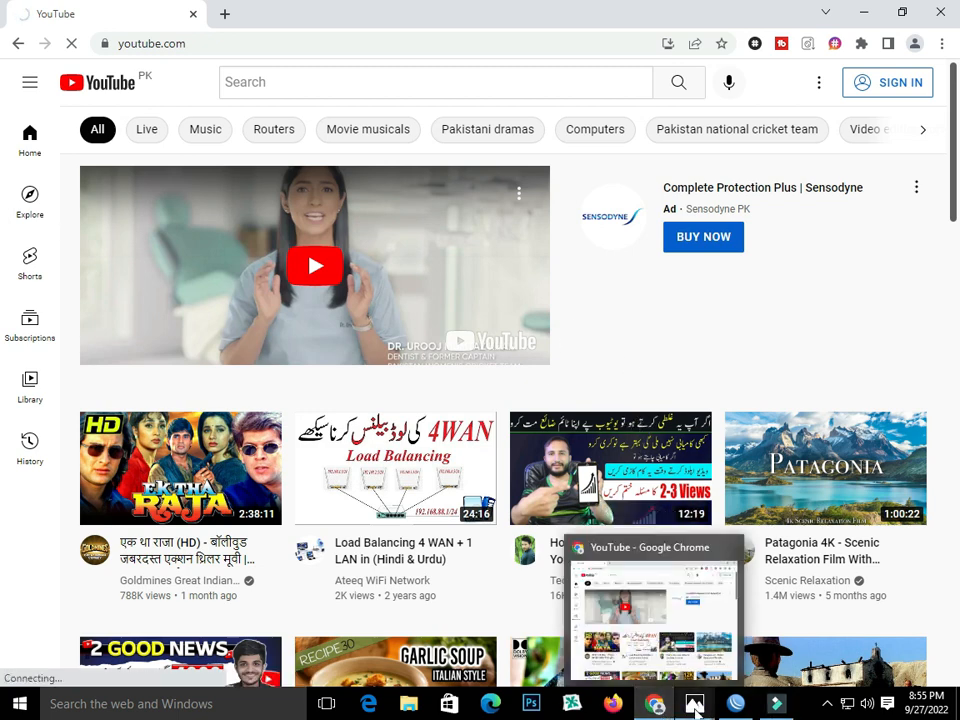
click(736, 704)
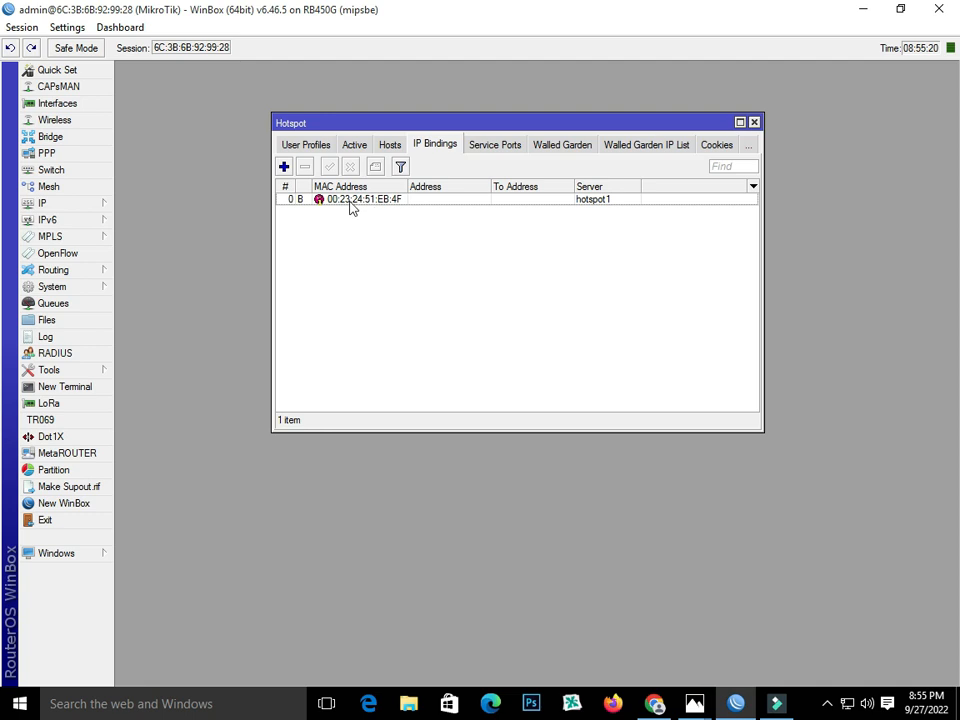
- Compare the Hotspot hosts list with the blocked IP binding, and select the remaining host 192.168.9.252
click(390, 145)
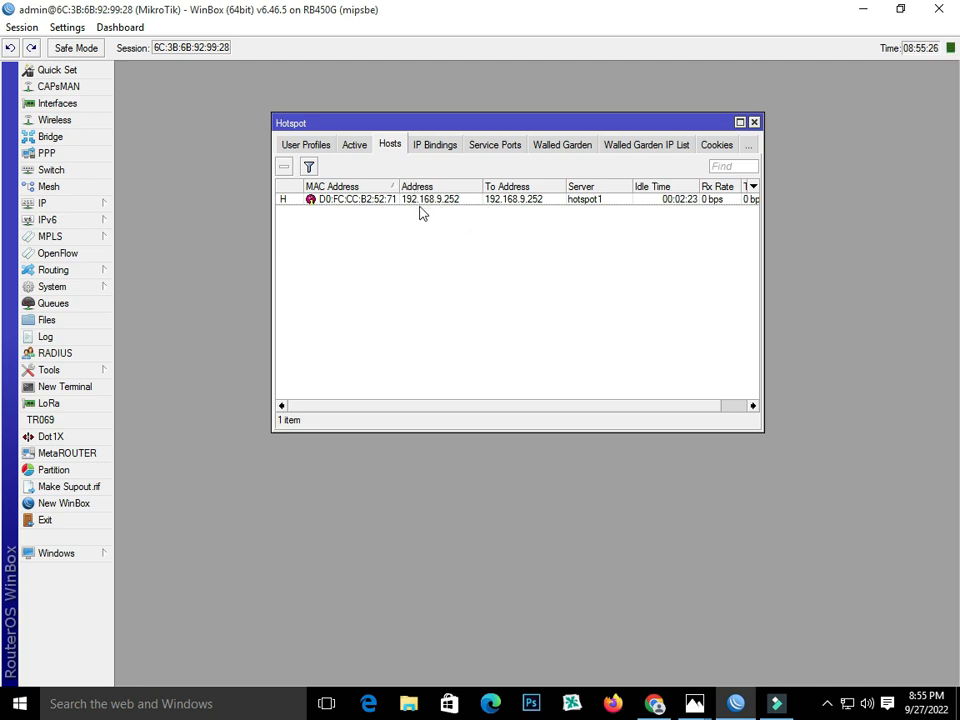
click(438, 146)
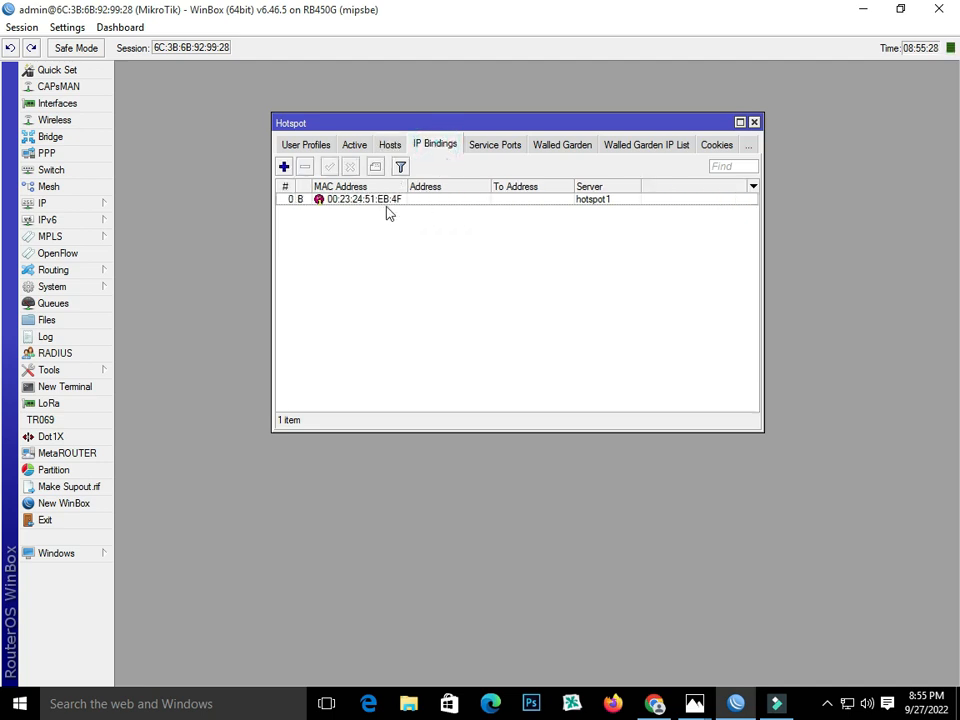
click(388, 200)
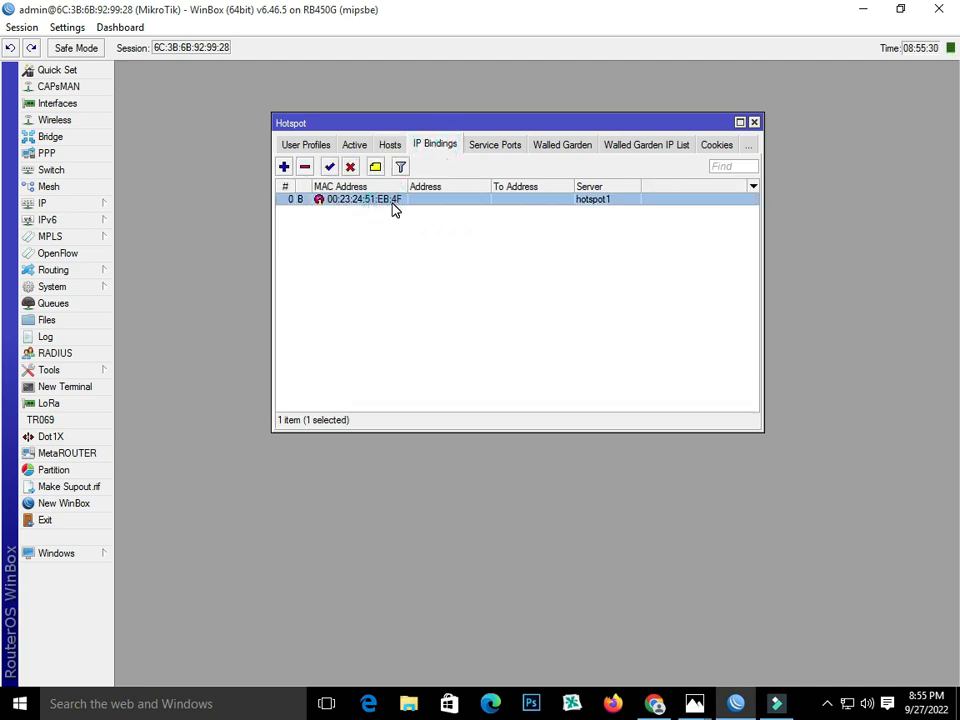
click(387, 144)
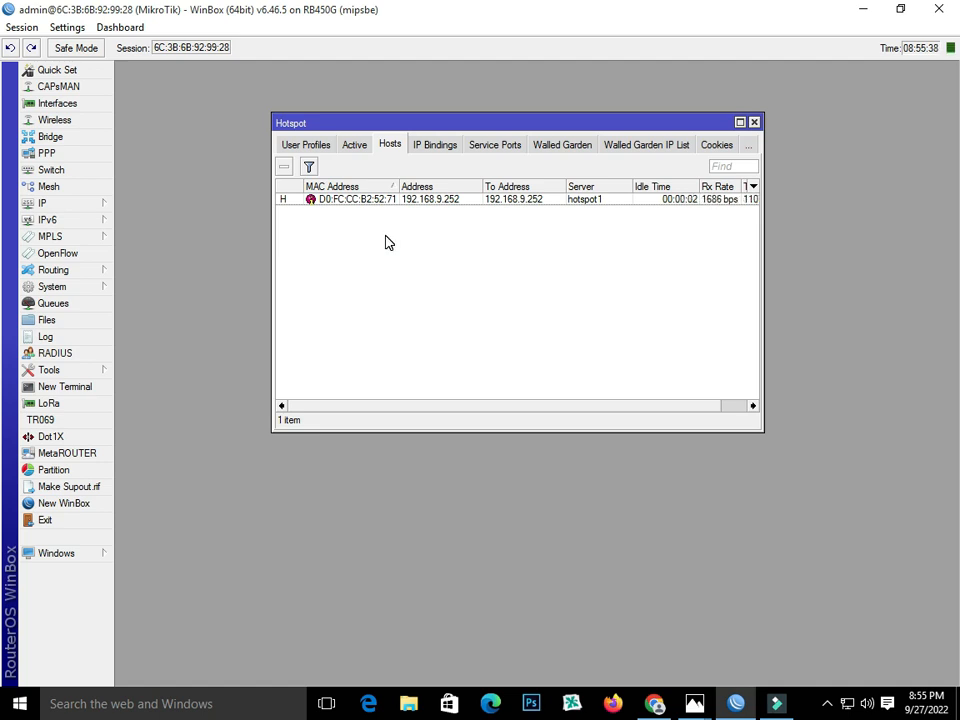
click(368, 200)
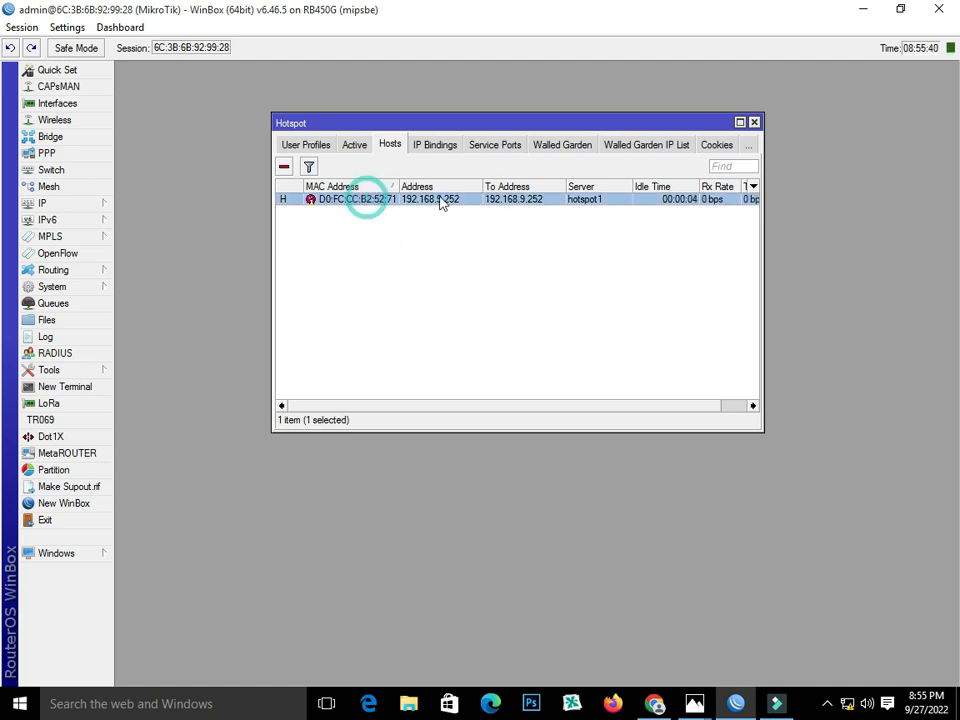
- Copy the MAC address from the details of host 192.168.9.252 and check the existing IP bindings
double_click(381, 200)
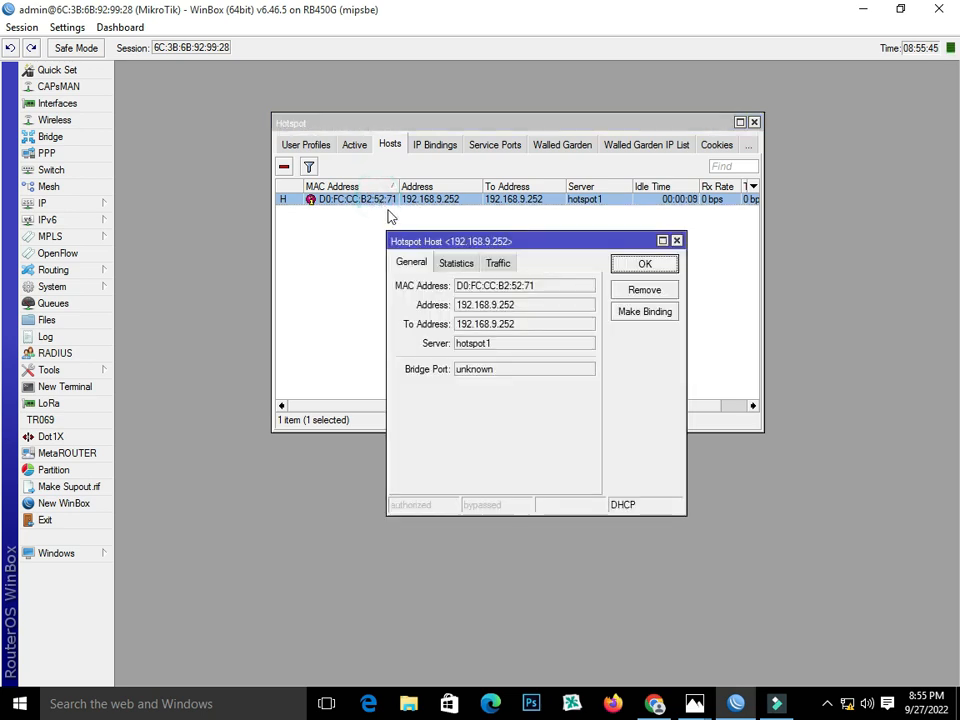
double_click(541, 287)
right_click(485, 285)
click(520, 295)
click(434, 144)
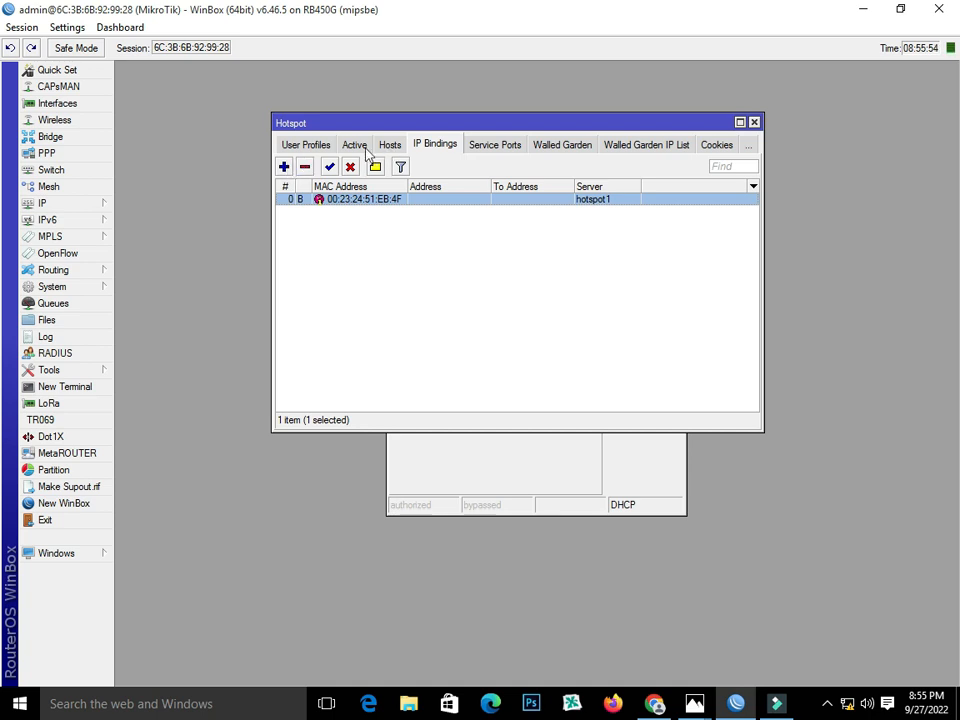
- Remove host 192.168.9.252 from the Hotspot hosts, and recheck the IP bindings and the hosts list
click(390, 145)
click(378, 203)
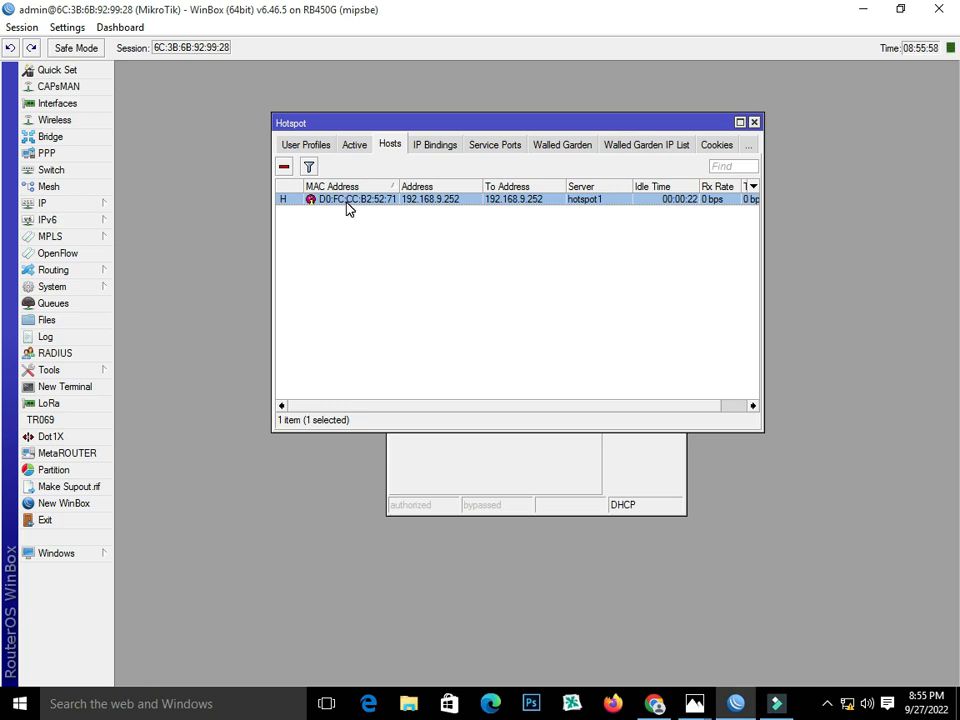
click(285, 168)
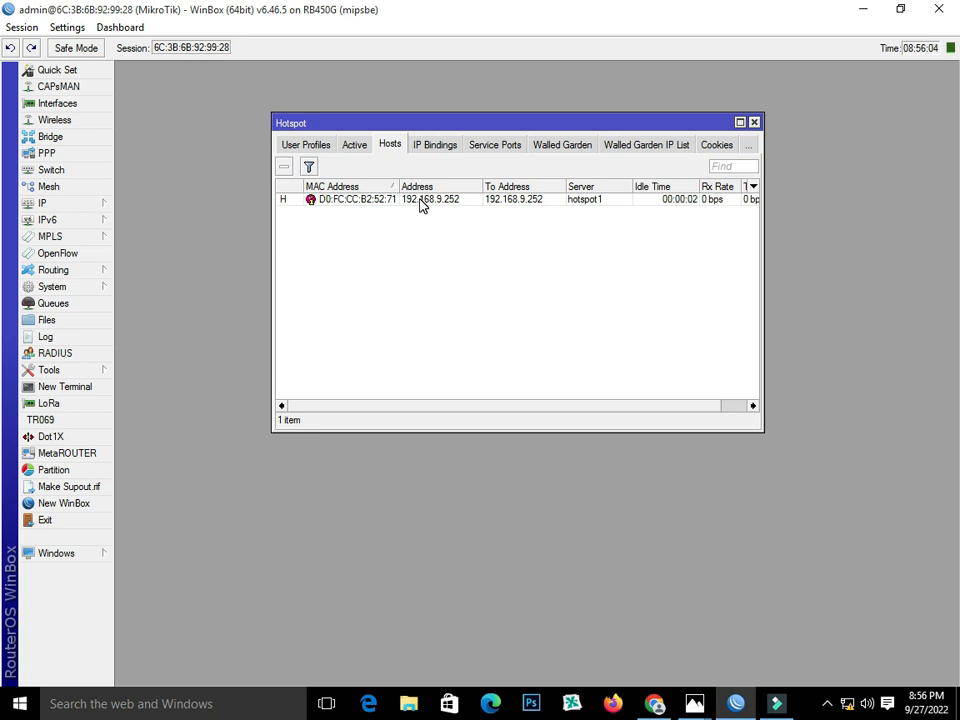
click(440, 148)
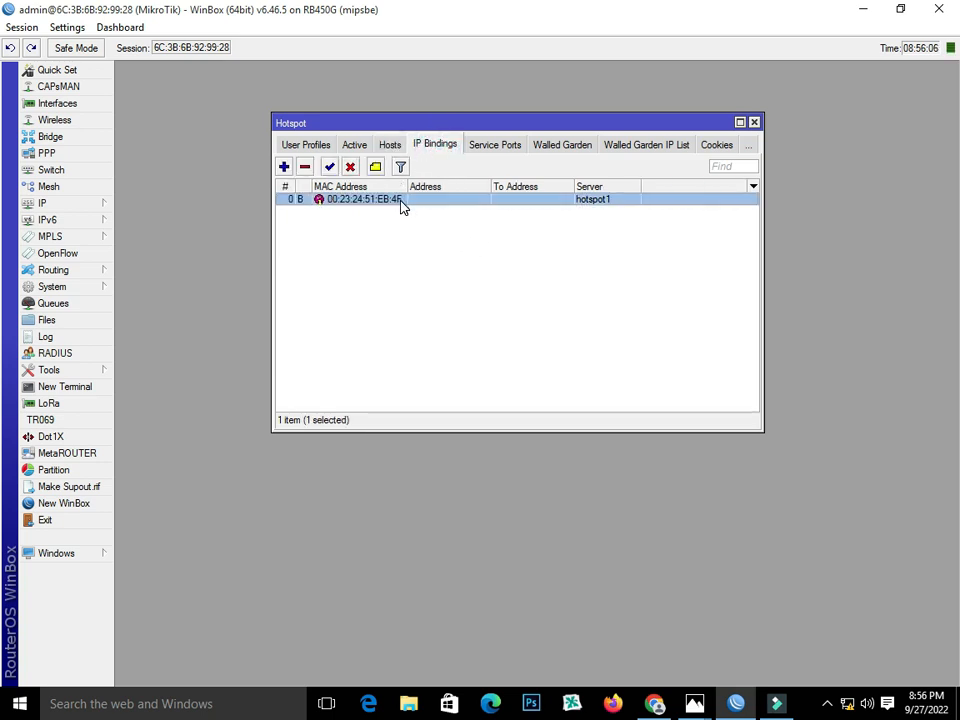
click(390, 146)
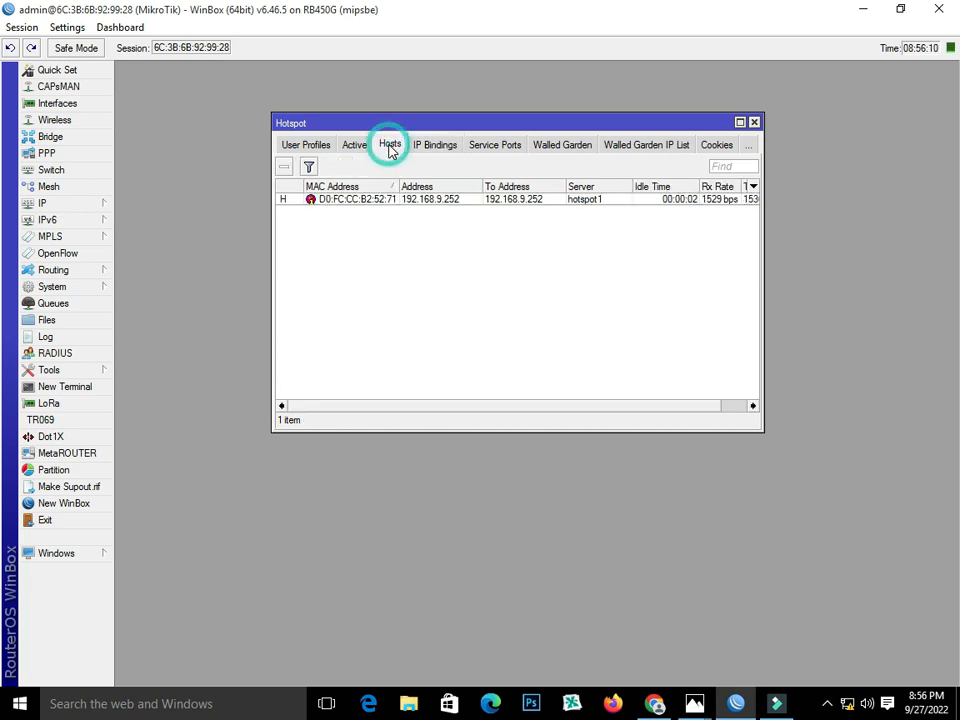
- Open the details of host 192.168.9.252 and copy its full MAC address
double_click(373, 204)
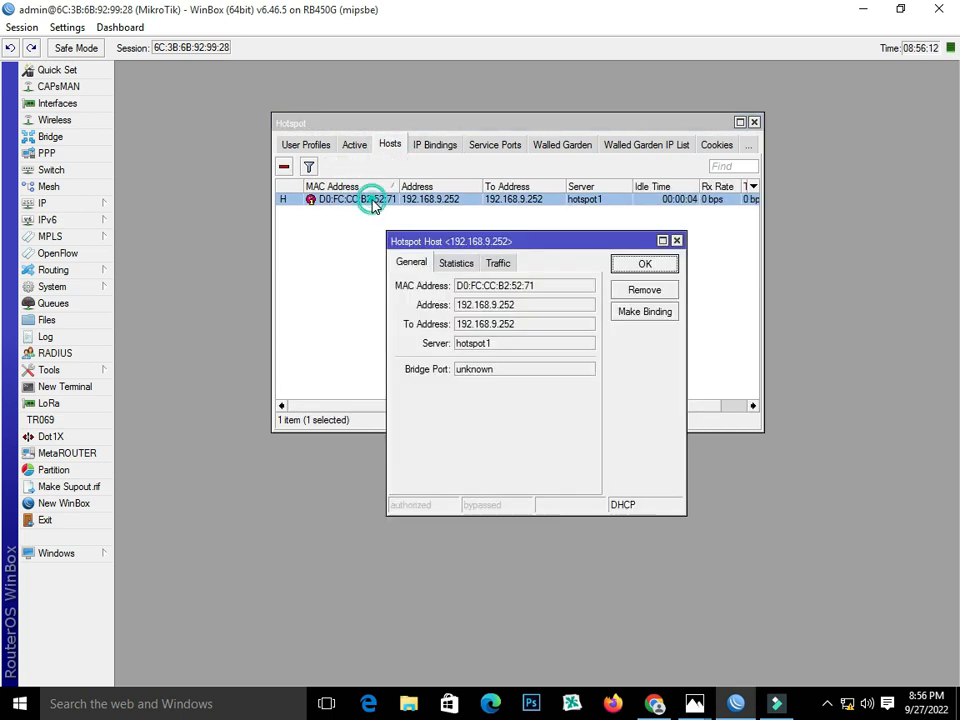
drag(540, 287, 482, 289)
right_click(481, 285)
click(515, 297)
- Start a new Hotspot IP binding with the copied MAC address D0:FC:CC:B2:52:71
click(440, 148)
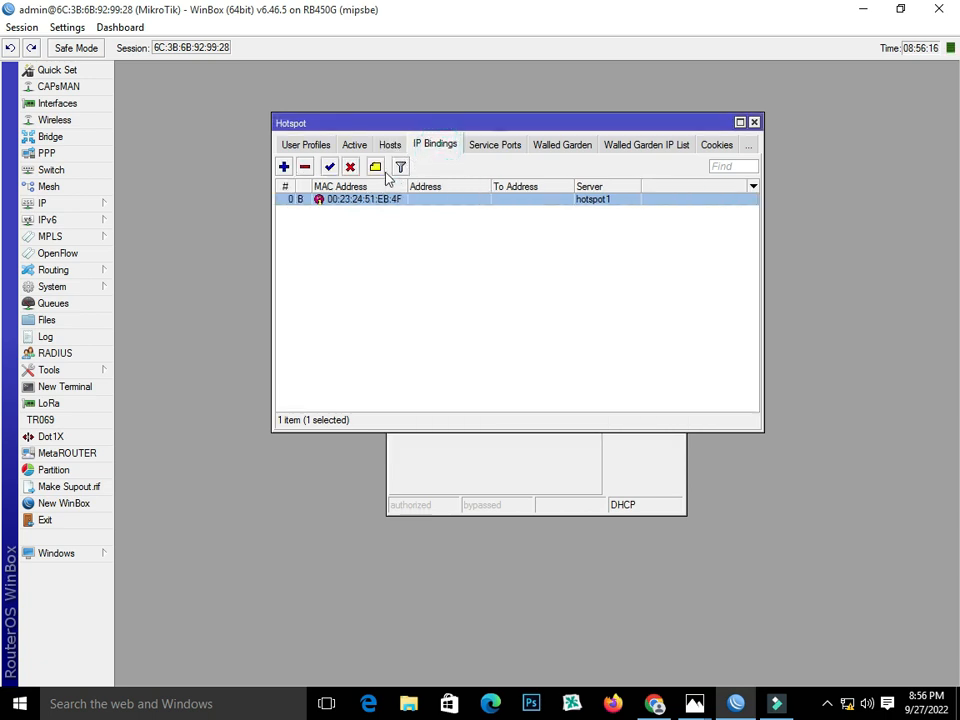
click(284, 167)
click(490, 189)
right_click(490, 189)
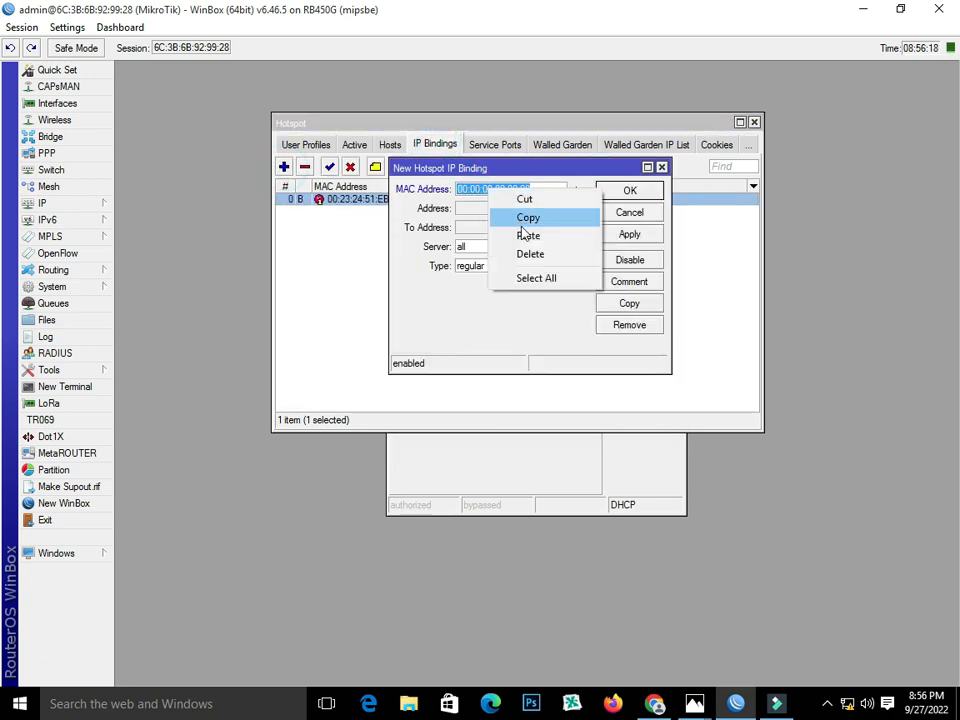
click(528, 236)
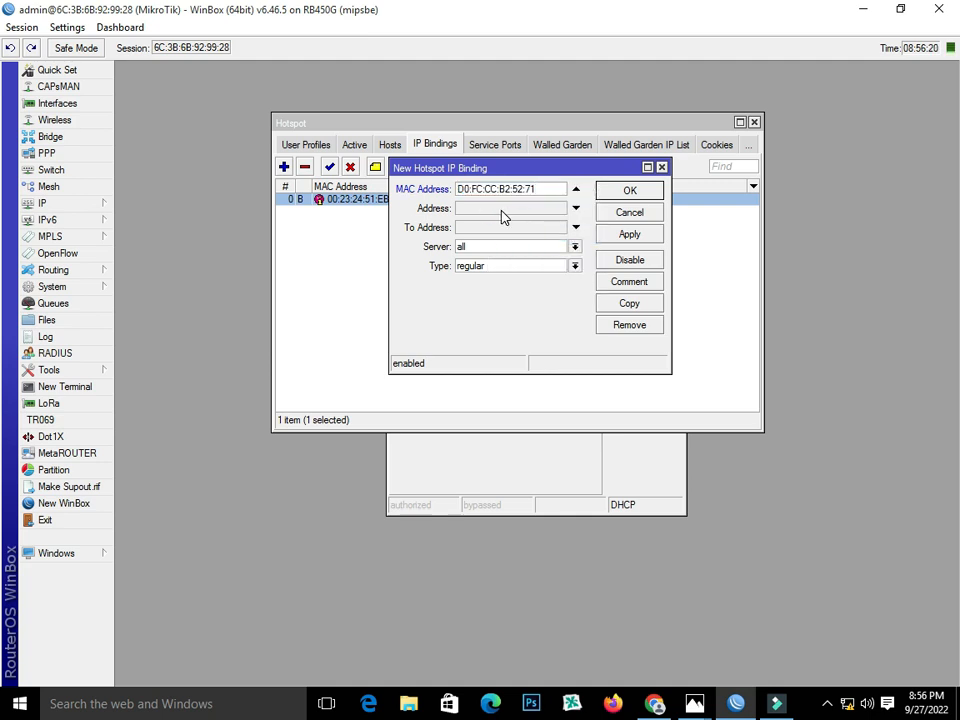
- Assign the D0:FC:CC:B2:52:71 binding to server hotspot1 with type blocked, and save it
click(574, 247)
click(557, 272)
click(557, 265)
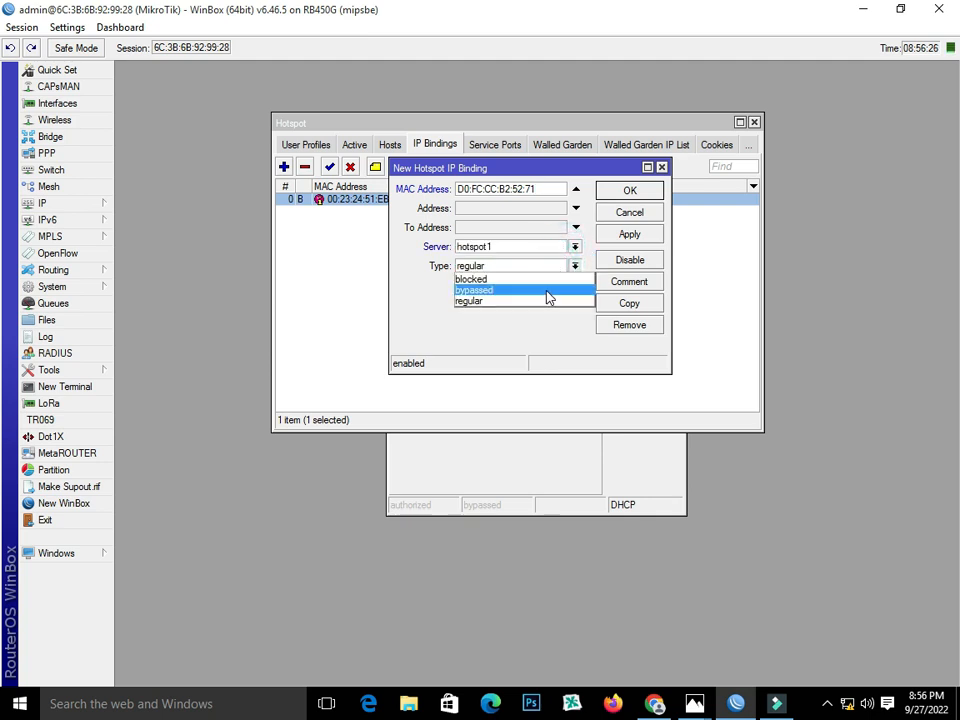
click(542, 279)
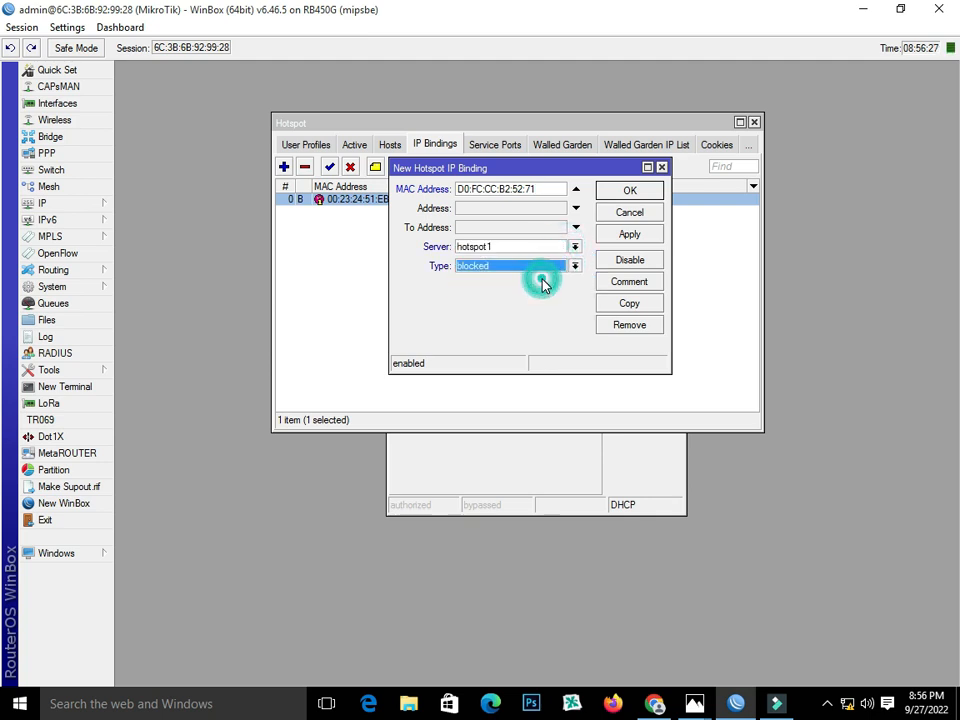
click(629, 234)
click(629, 190)
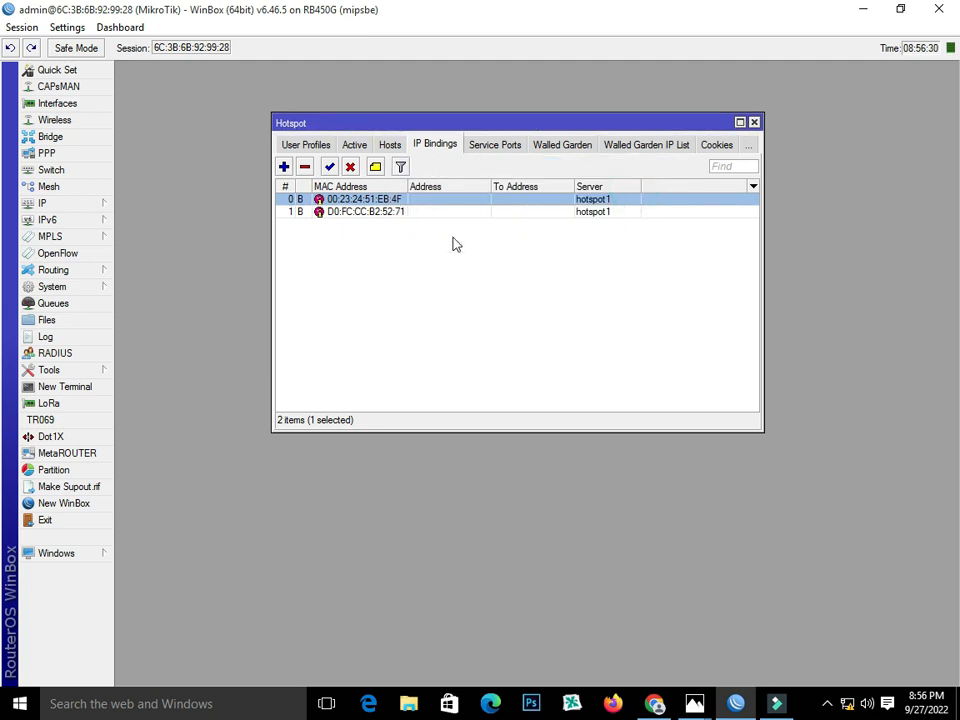
- Review both blocked IP bindings and check the Hotspot hosts list for the blocked devices
click(361, 212)
click(343, 199)
click(390, 146)
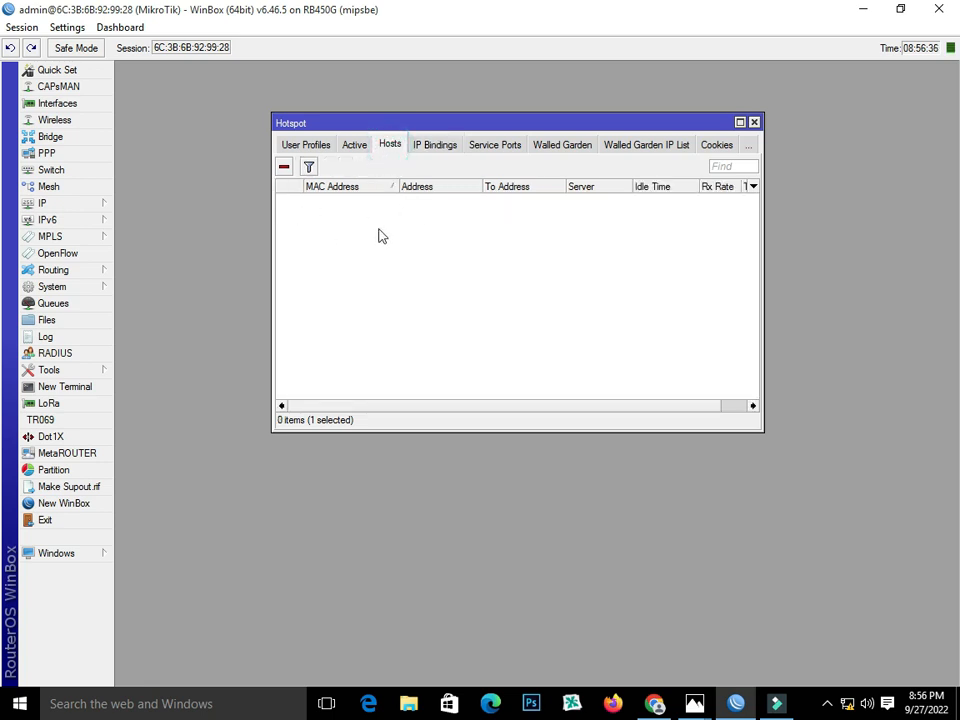